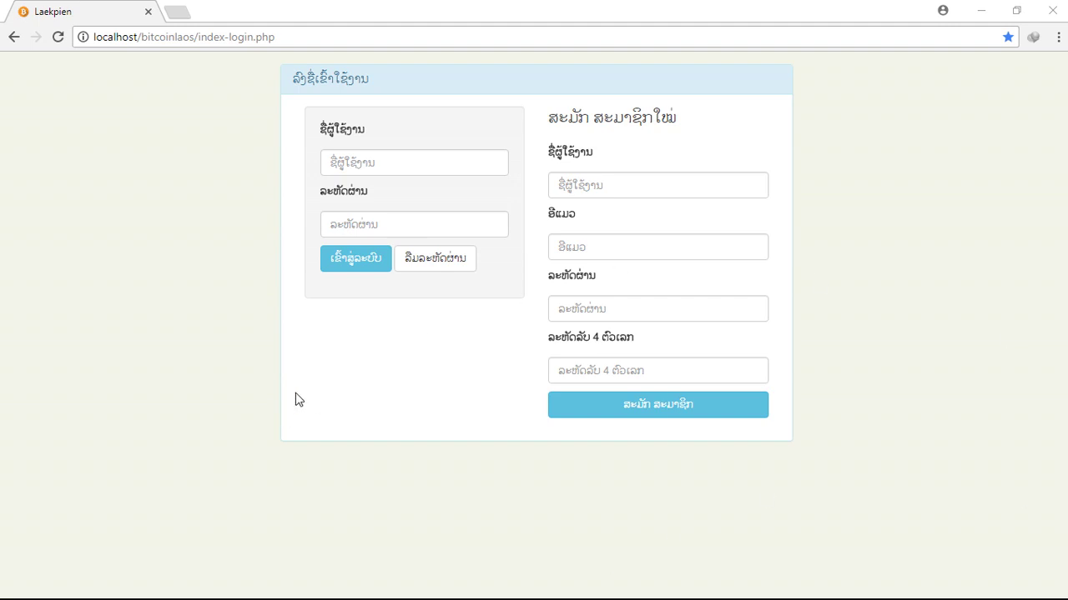
# Log in to Laekpien with the saved username and the account password.
pyautogui.click(362, 157)
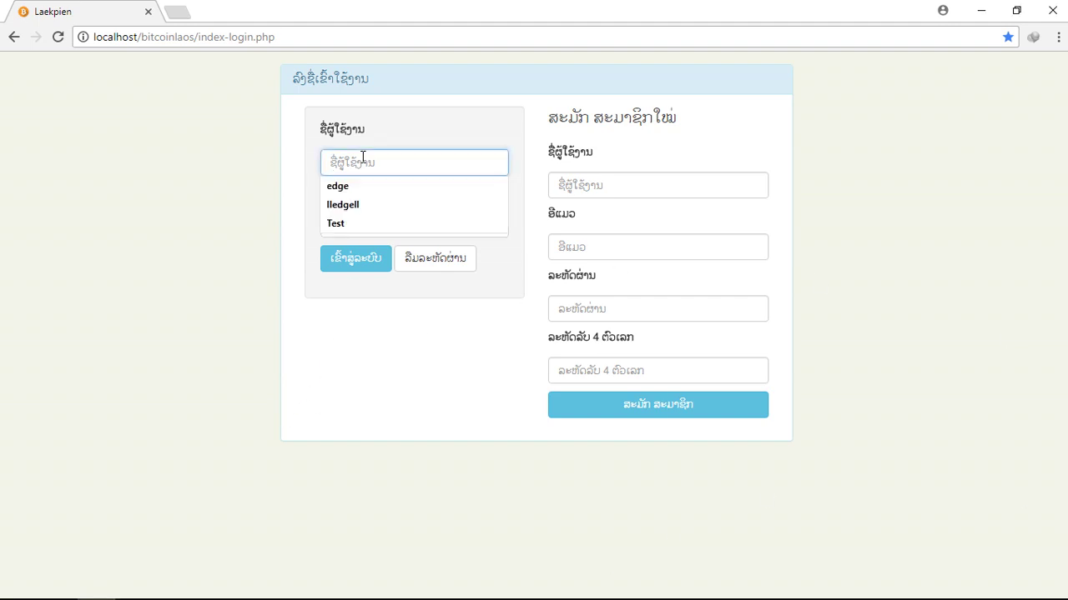
pyautogui.click(360, 224)
pyautogui.click(362, 223)
pyautogui.write('12')
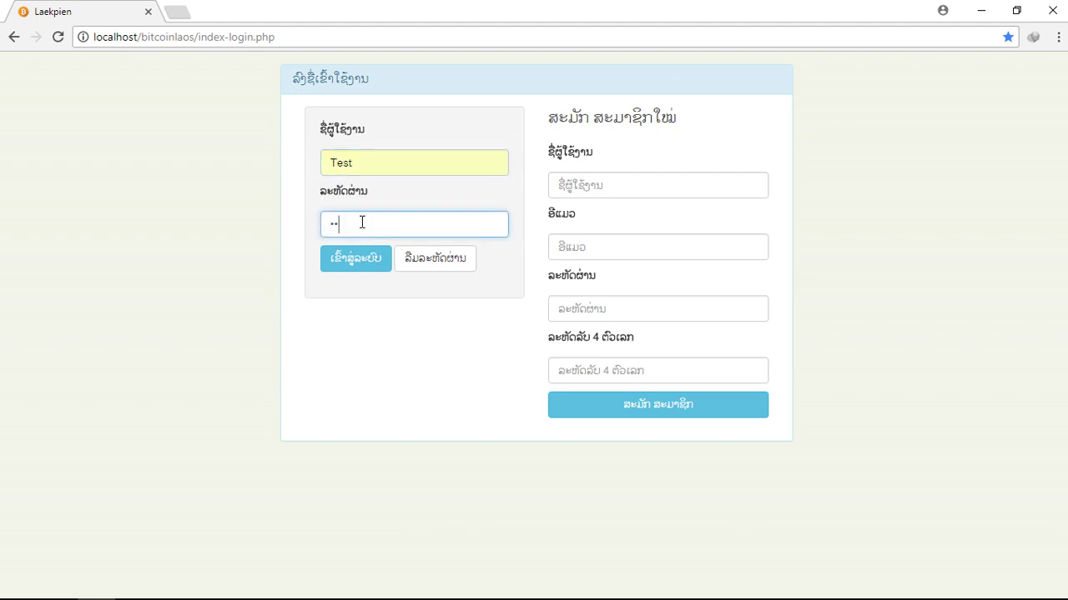
pyautogui.press('Return')
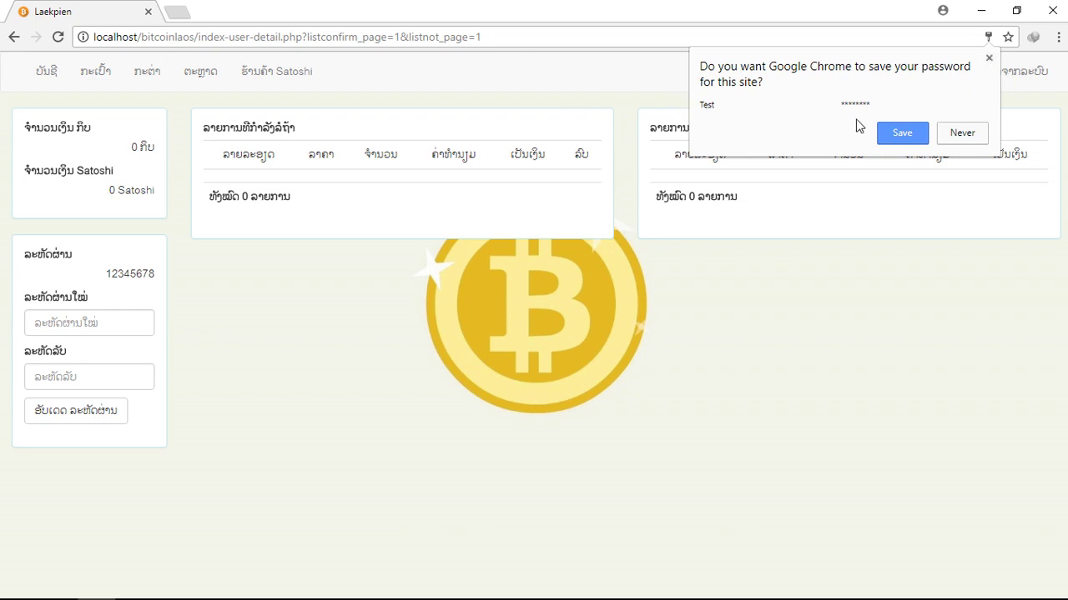
# Dismiss Chrome's save-password prompt and briefly highlight the password value on the account page.
pyautogui.click(989, 57)
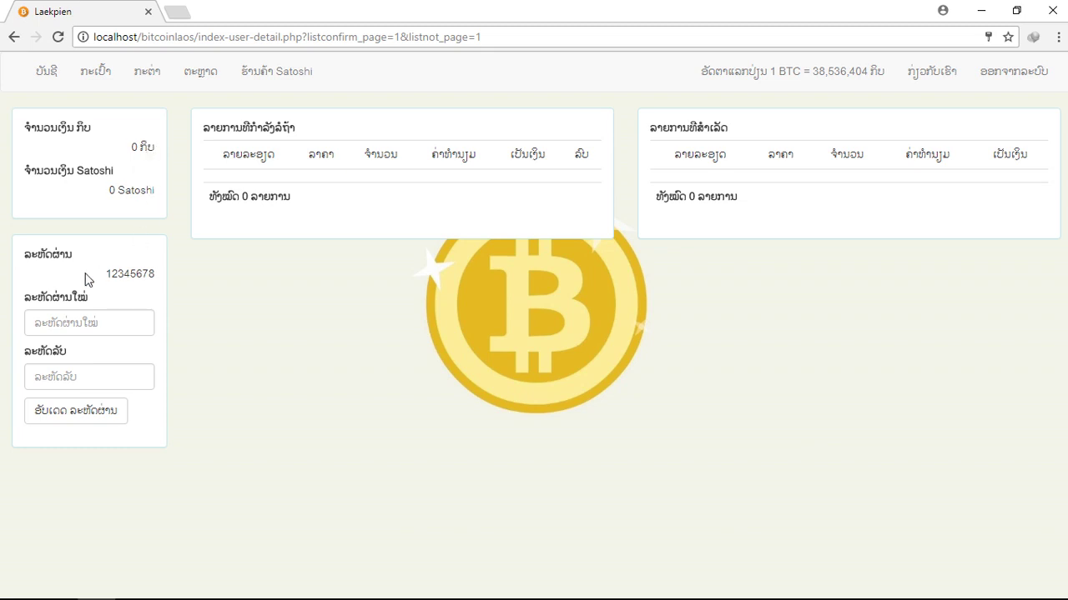
pyautogui.moveTo(86, 276); pyautogui.dragTo(174, 272)
pyautogui.click(173, 272)
# Enter a new password and the four-digit PIN, then submit the password change.
pyautogui.click(97, 330)
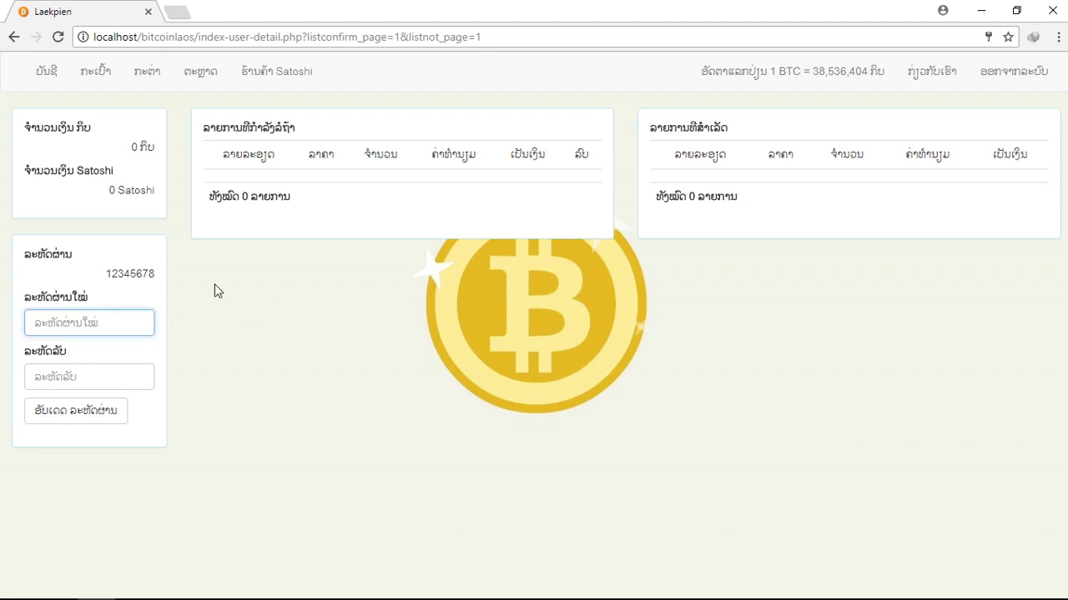
pyautogui.write('123456')
pyautogui.moveTo(50, 324); pyautogui.dragTo(66, 323)
pyautogui.click(79, 322)
pyautogui.click(76, 387)
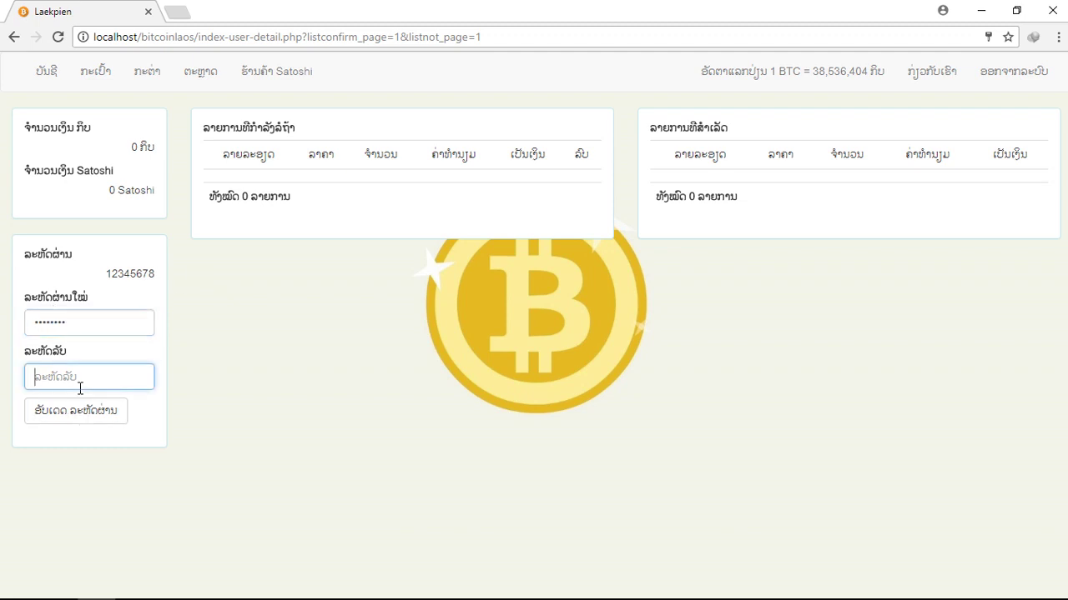
pyautogui.write('1')
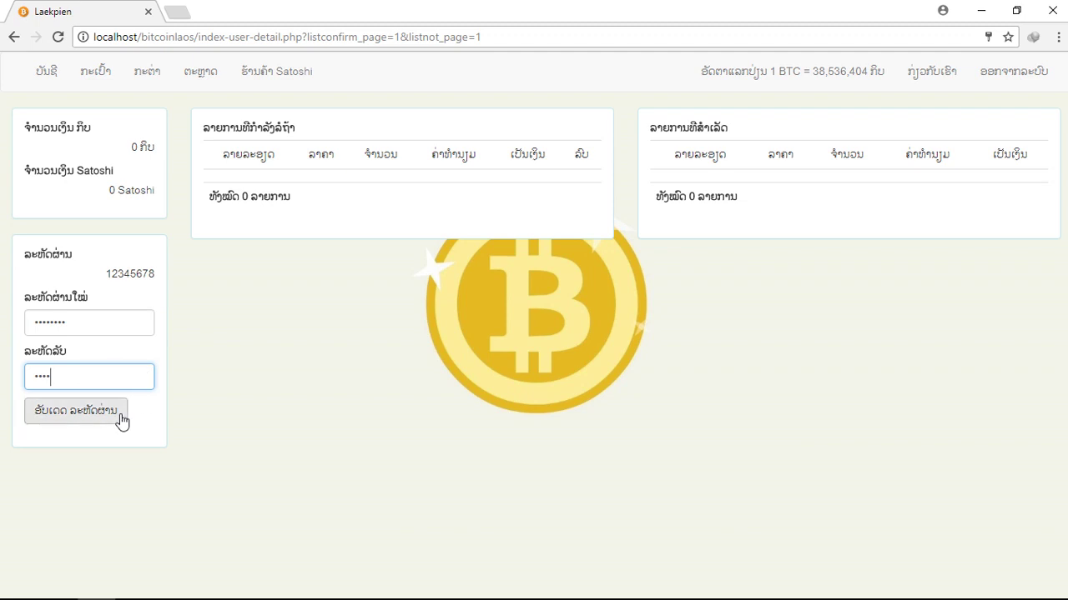
pyautogui.click(98, 422)
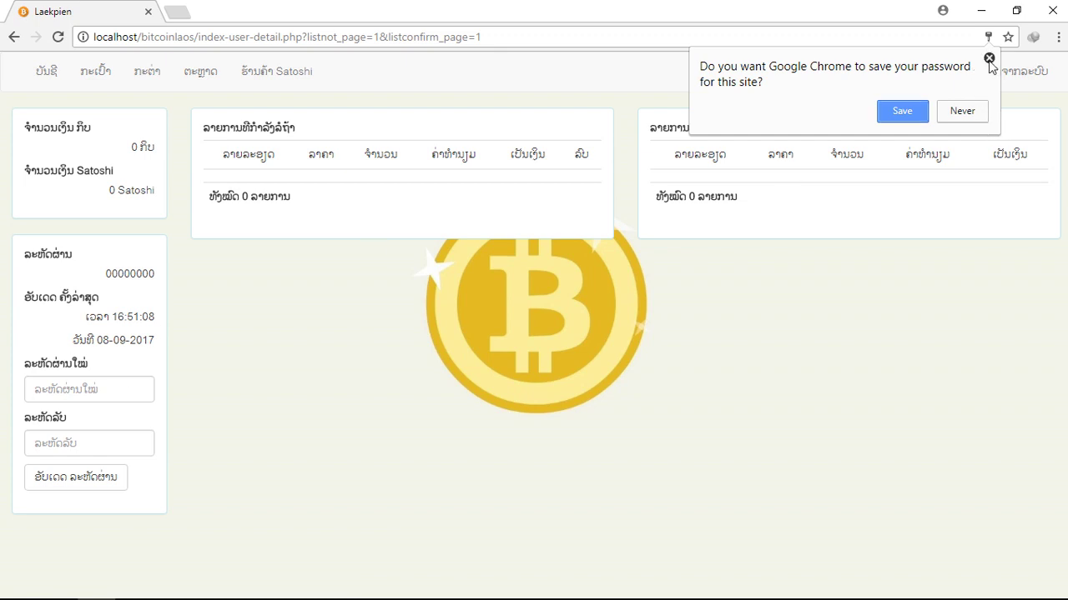
# Dismiss the save-password prompt and review the last-update time and date.
pyautogui.click(988, 58)
pyautogui.moveTo(83, 317); pyautogui.dragTo(144, 317)
pyautogui.moveTo(24, 296); pyautogui.dragTo(154, 321)
pyautogui.click(126, 359)
pyautogui.moveTo(97, 341); pyautogui.dragTo(142, 339)
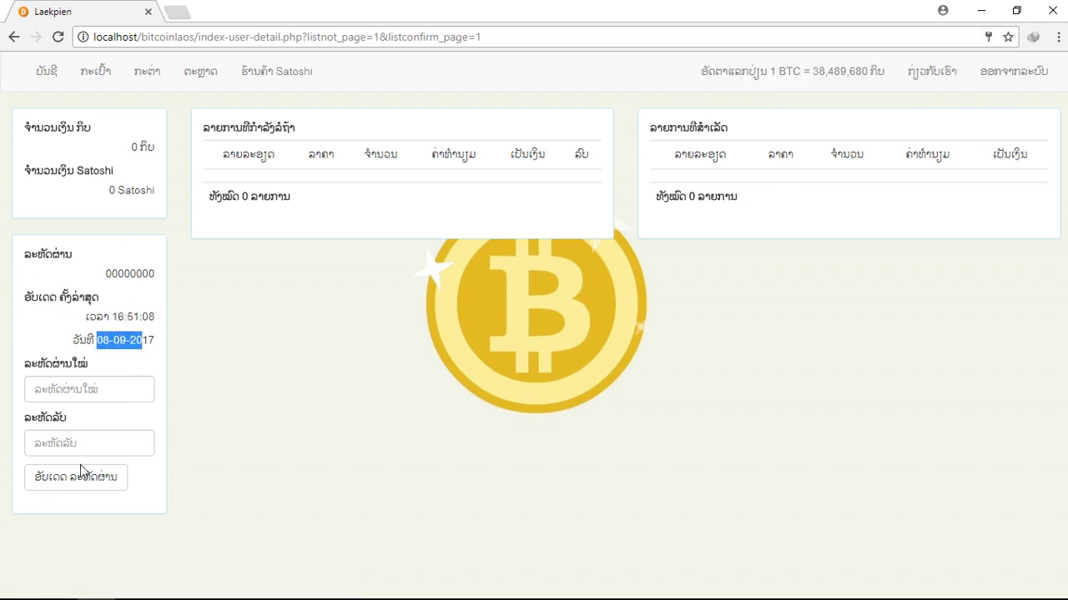
pyautogui.click(125, 294)
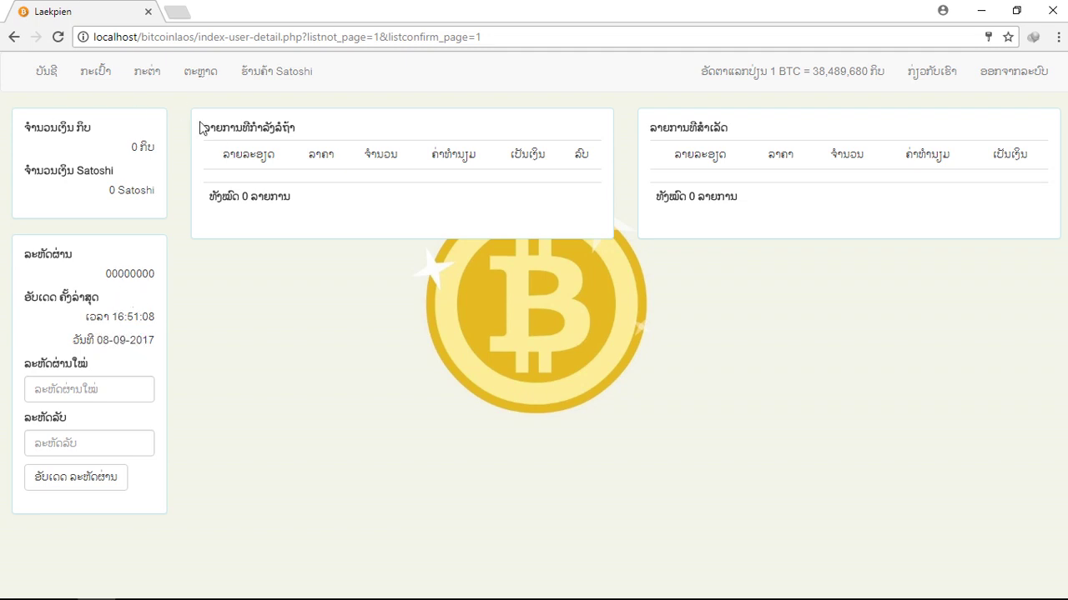
# Look over the empty pending and completed transaction panels and their totals.
pyautogui.moveTo(208, 152); pyautogui.dragTo(497, 214)
pyautogui.click(497, 217)
pyautogui.moveTo(188, 133); pyautogui.dragTo(364, 202)
pyautogui.click(363, 202)
pyautogui.moveTo(204, 125); pyautogui.dragTo(340, 202)
pyautogui.click(341, 203)
pyautogui.moveTo(649, 127); pyautogui.dragTo(668, 150)
pyautogui.click(731, 176)
pyautogui.moveTo(737, 242); pyautogui.dragTo(765, 204)
pyautogui.click(765, 203)
# On the wallet page, fill in the saved Satoshi address, enter the PIN and save it.
pyautogui.click(98, 84)
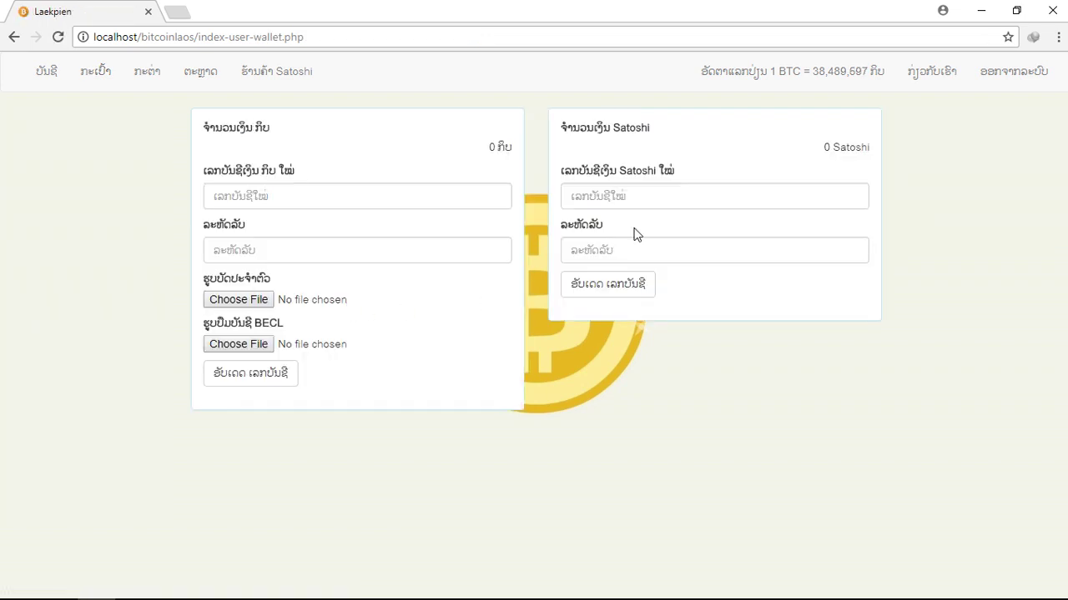
pyautogui.click(621, 194)
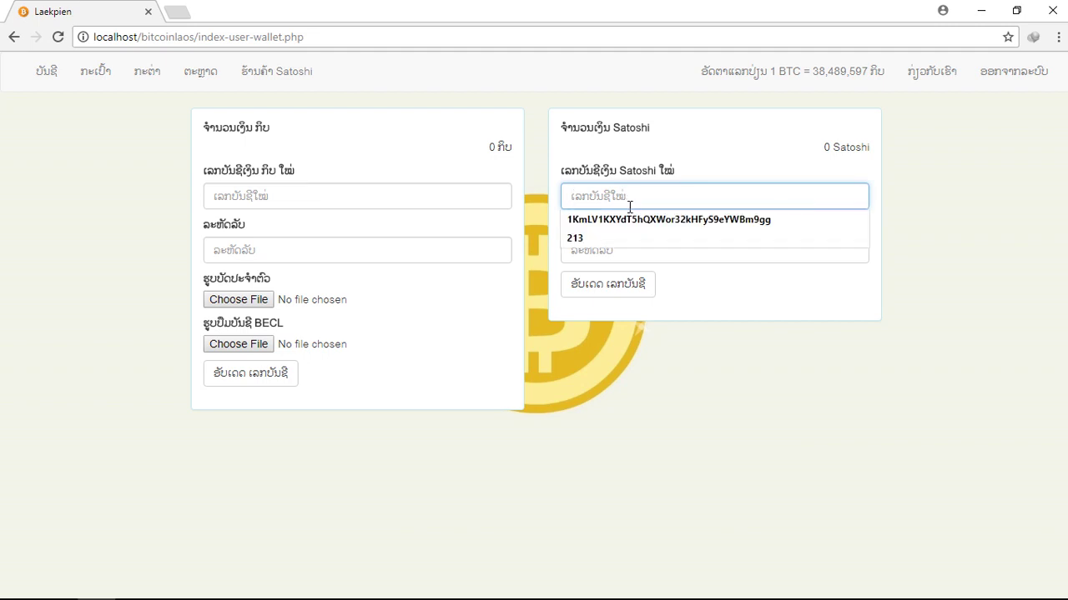
pyautogui.click(631, 219)
pyautogui.moveTo(562, 199); pyautogui.dragTo(856, 197)
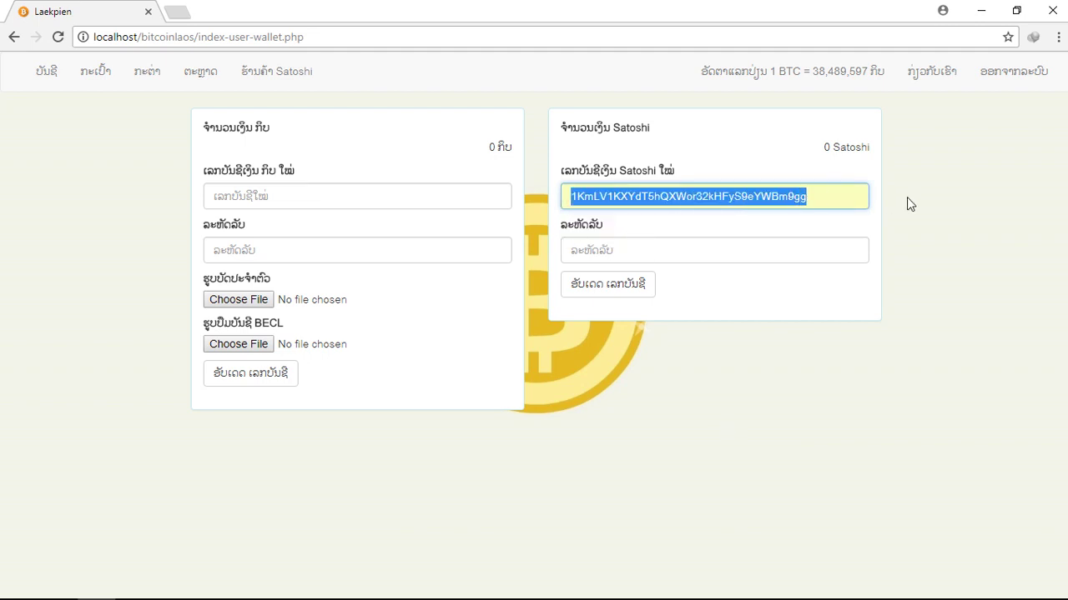
pyautogui.click(795, 206)
pyautogui.click(901, 209)
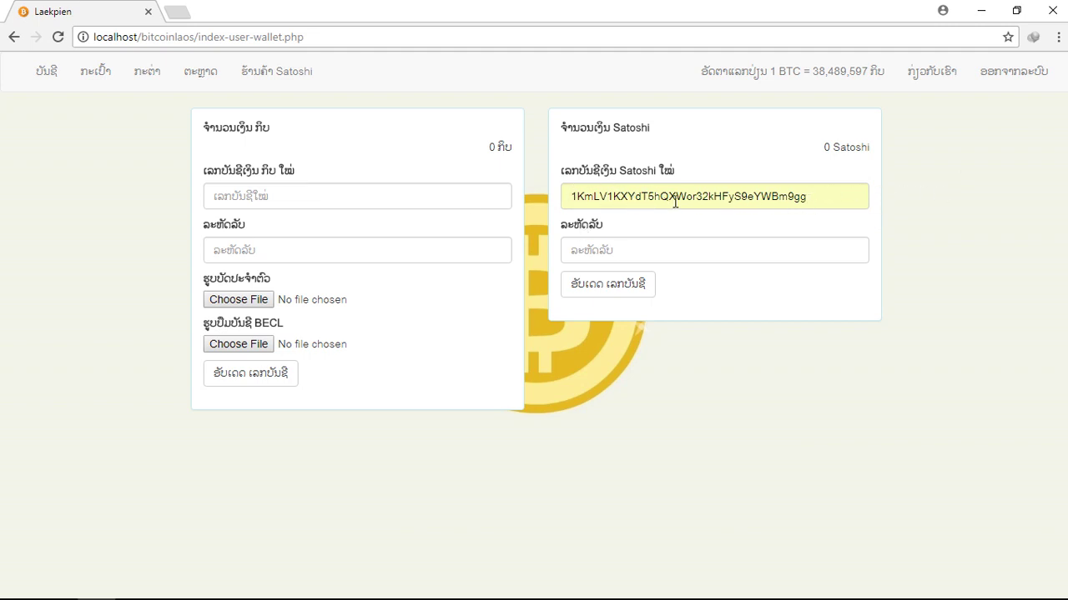
pyautogui.click(647, 252)
pyautogui.write('•••')
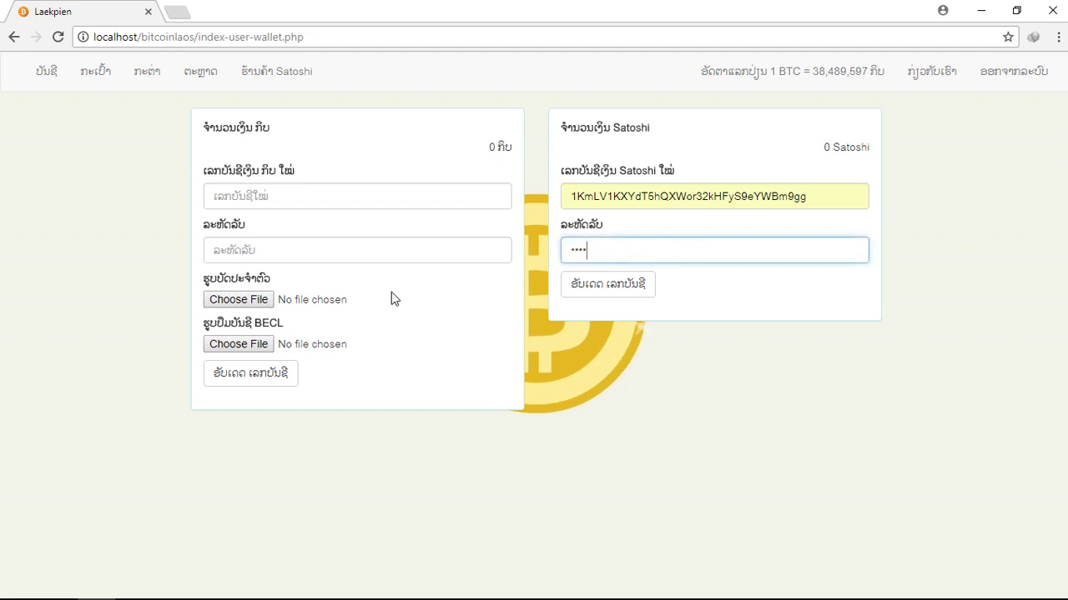
pyautogui.click(626, 292)
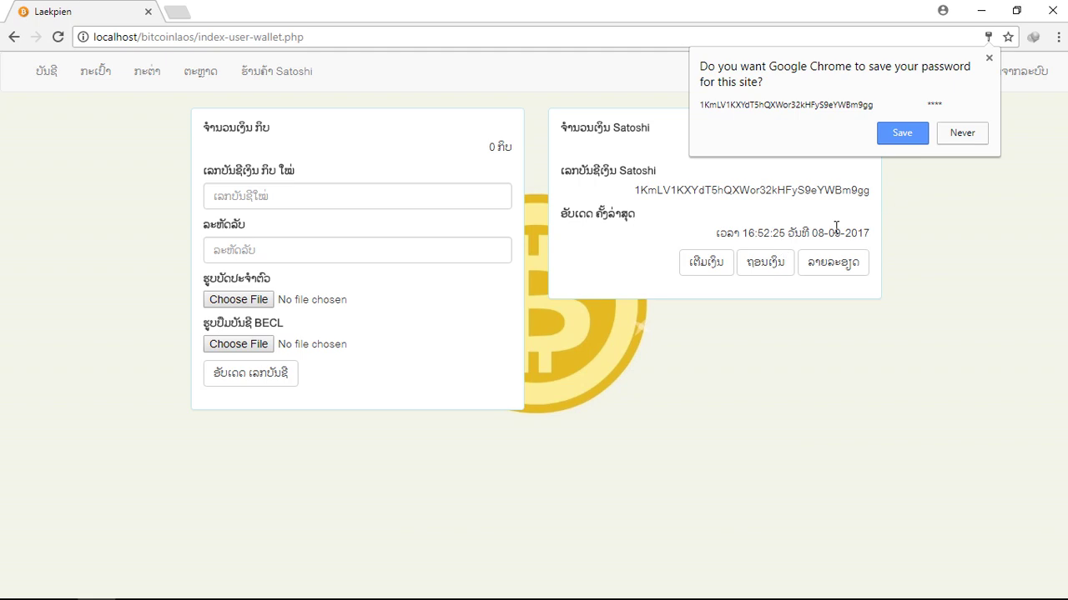
# Dismiss the save-password prompt and review the saved Satoshi address and its 16:52:25 timestamp.
pyautogui.click(989, 59)
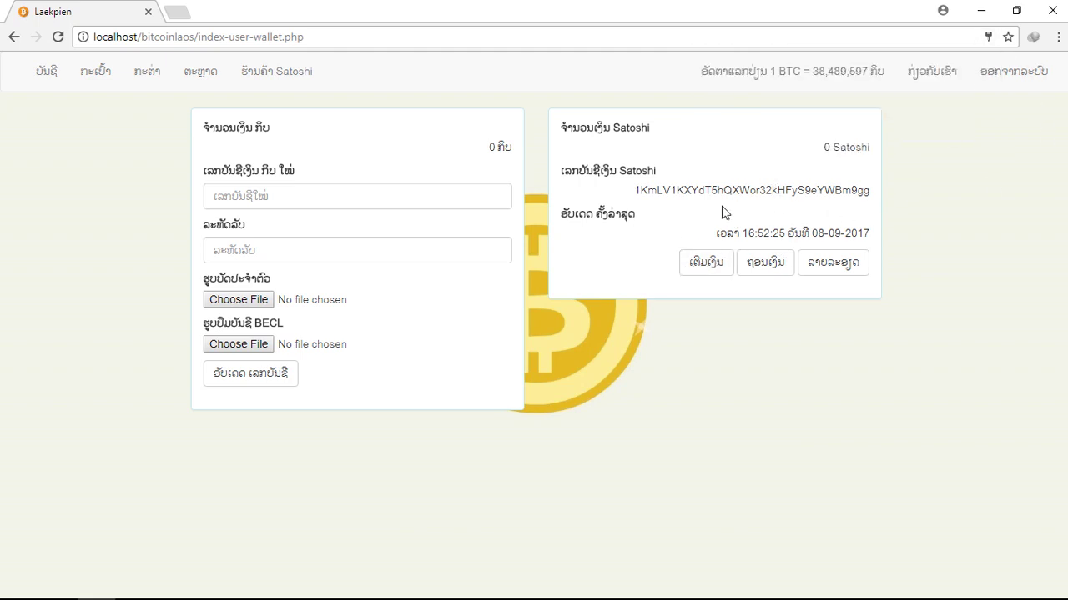
pyautogui.moveTo(634, 191); pyautogui.dragTo(870, 201)
pyautogui.click(870, 196)
pyautogui.moveTo(871, 233); pyautogui.dragTo(817, 234)
pyautogui.click(790, 233)
pyautogui.doubleClick(748, 234)
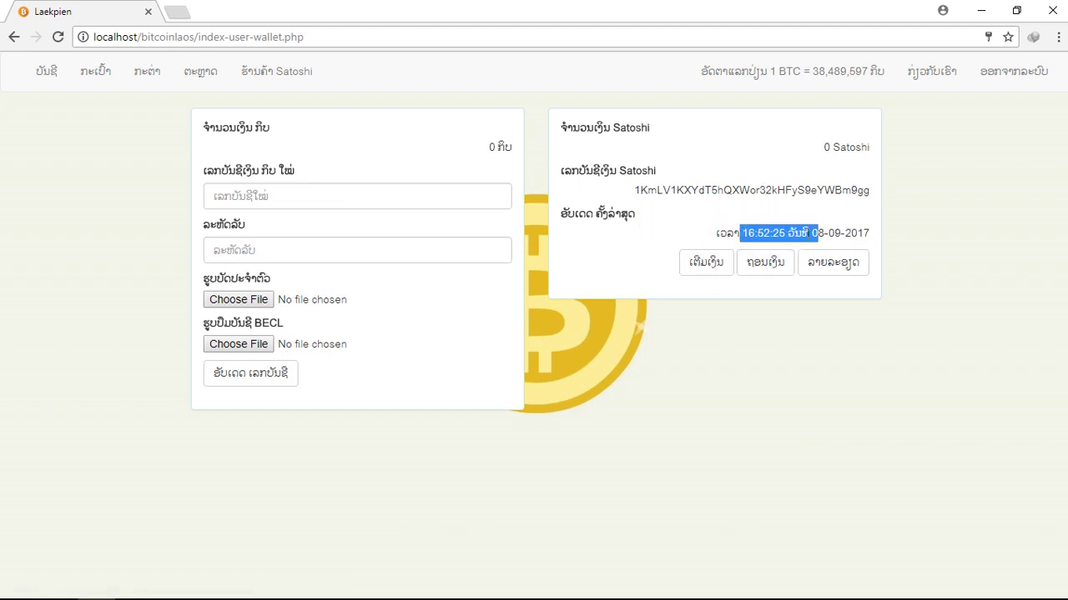
pyautogui.click(825, 234)
pyautogui.moveTo(632, 190); pyautogui.dragTo(878, 200)
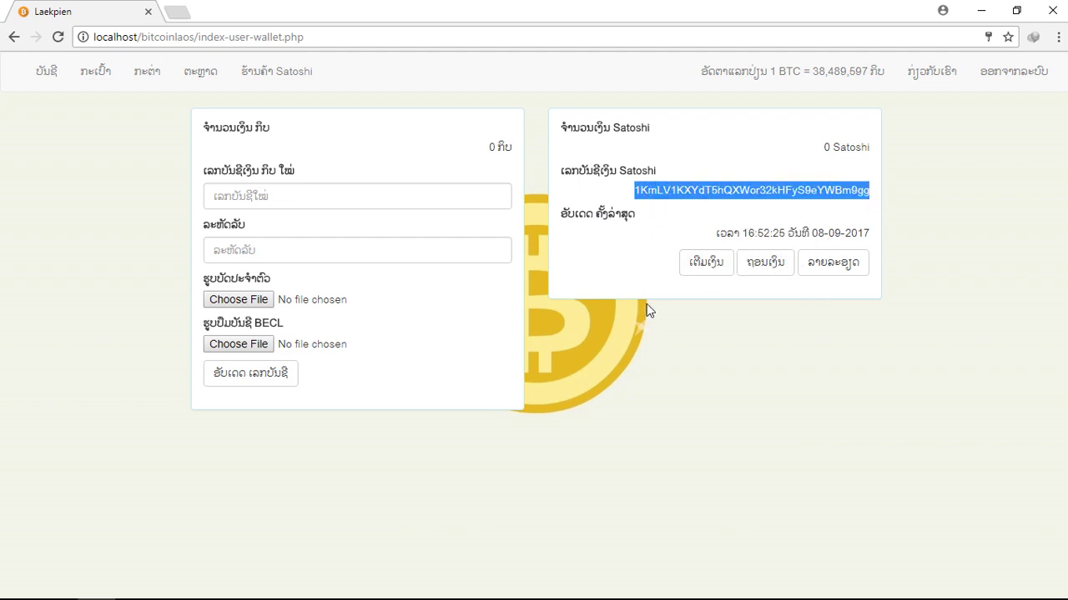
pyautogui.click(697, 233)
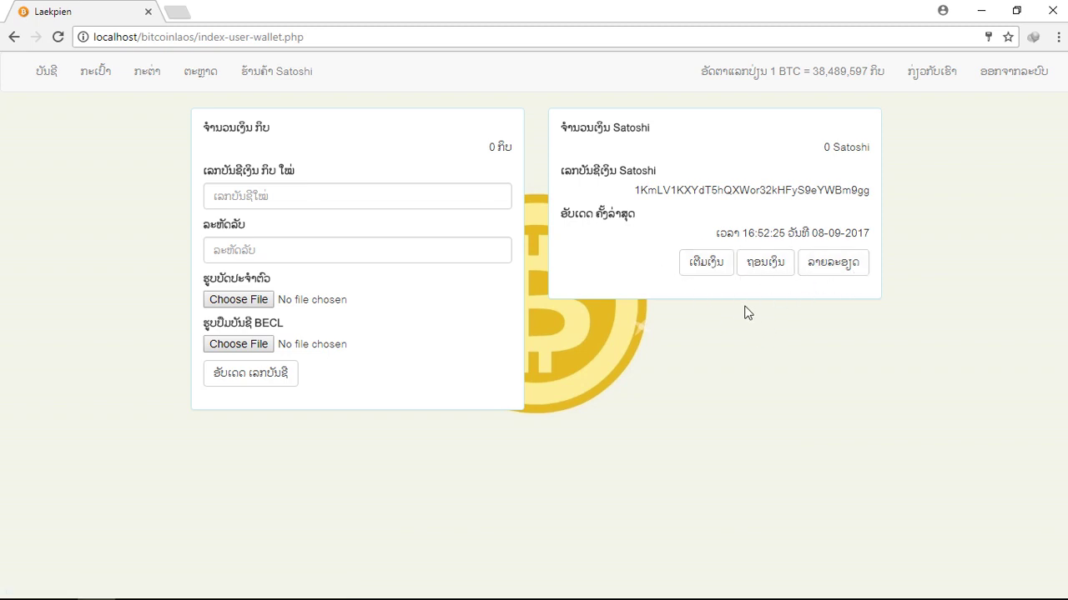
pyautogui.click(710, 265)
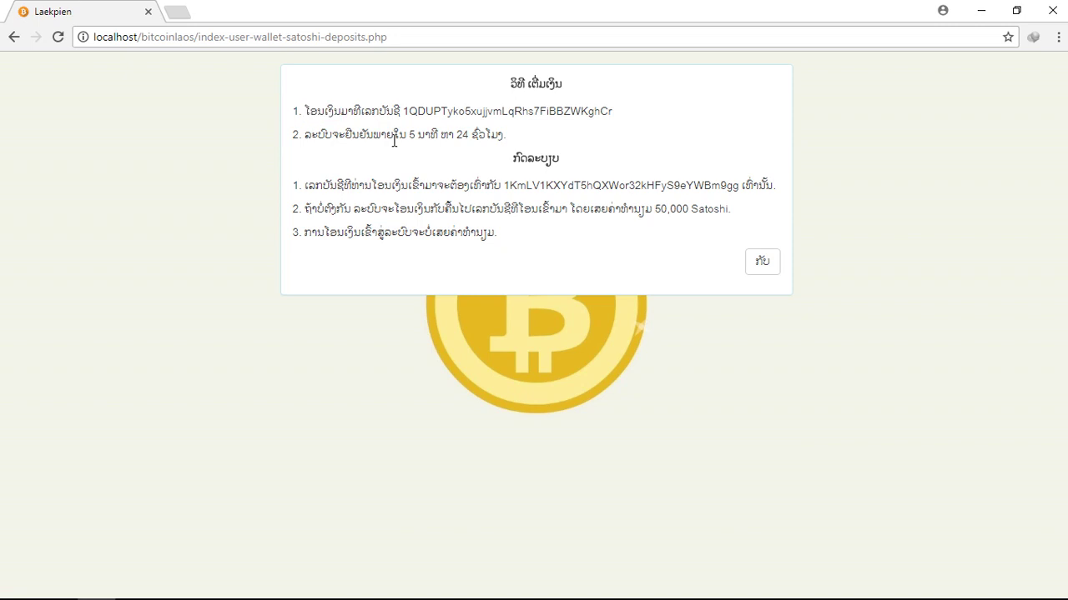
pyautogui.moveTo(303, 110); pyautogui.dragTo(699, 116)
pyautogui.click(465, 159)
pyautogui.moveTo(304, 137); pyautogui.dragTo(527, 143)
pyautogui.click(527, 142)
pyautogui.moveTo(502, 156); pyautogui.dragTo(591, 163)
pyautogui.click(449, 282)
pyautogui.moveTo(499, 189); pyautogui.dragTo(738, 191)
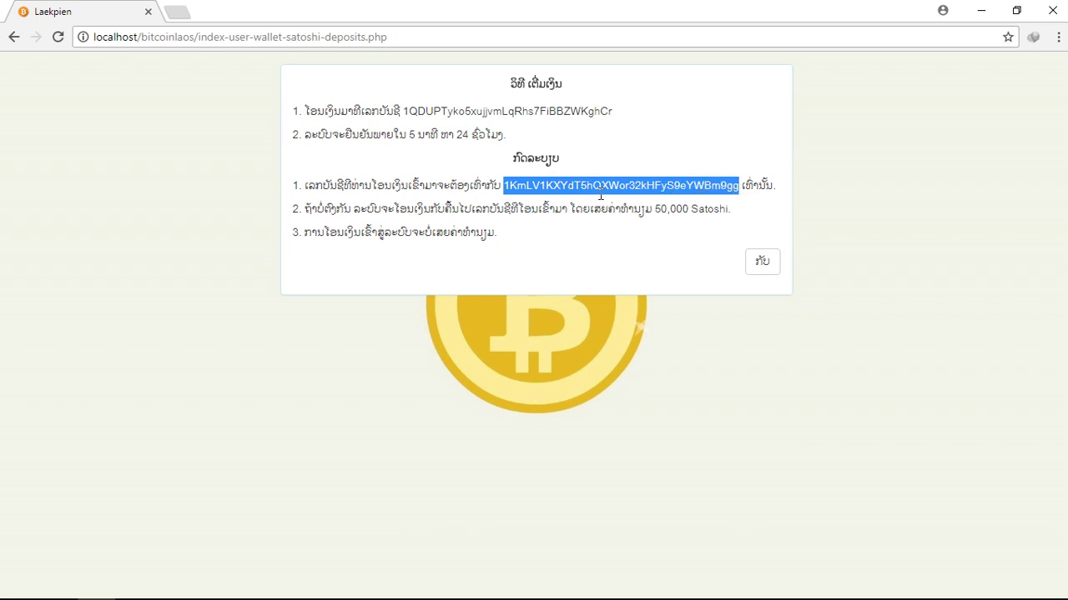
pyautogui.moveTo(471, 111); pyautogui.dragTo(612, 111)
pyautogui.click(636, 129)
pyautogui.moveTo(507, 185); pyautogui.dragTo(743, 189)
pyautogui.click(295, 214)
pyautogui.moveTo(301, 202); pyautogui.dragTo(610, 209)
pyautogui.click(626, 232)
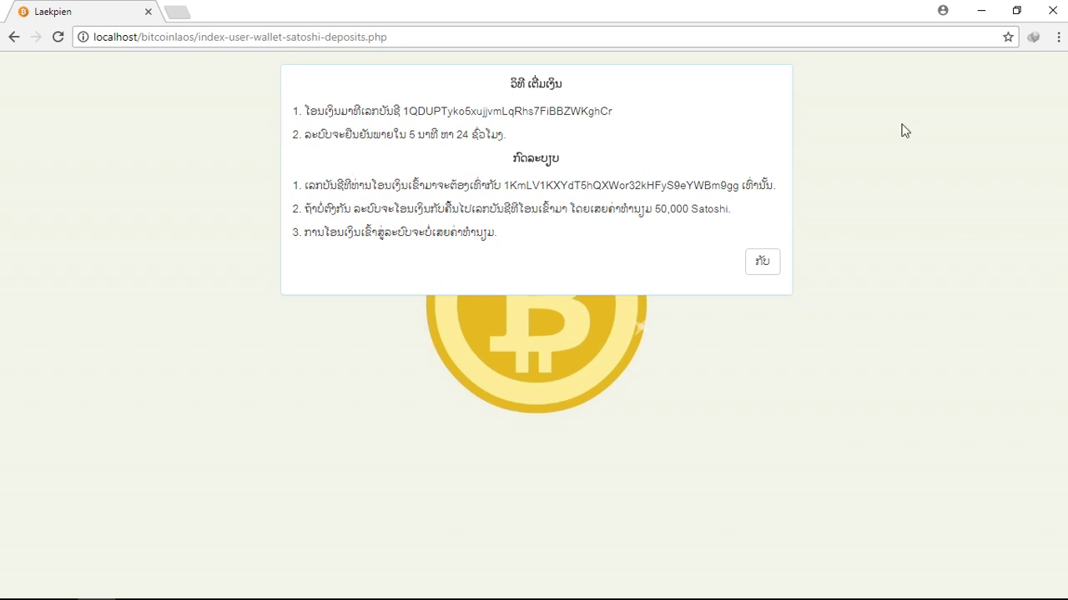
pyautogui.moveTo(655, 210); pyautogui.dragTo(729, 212)
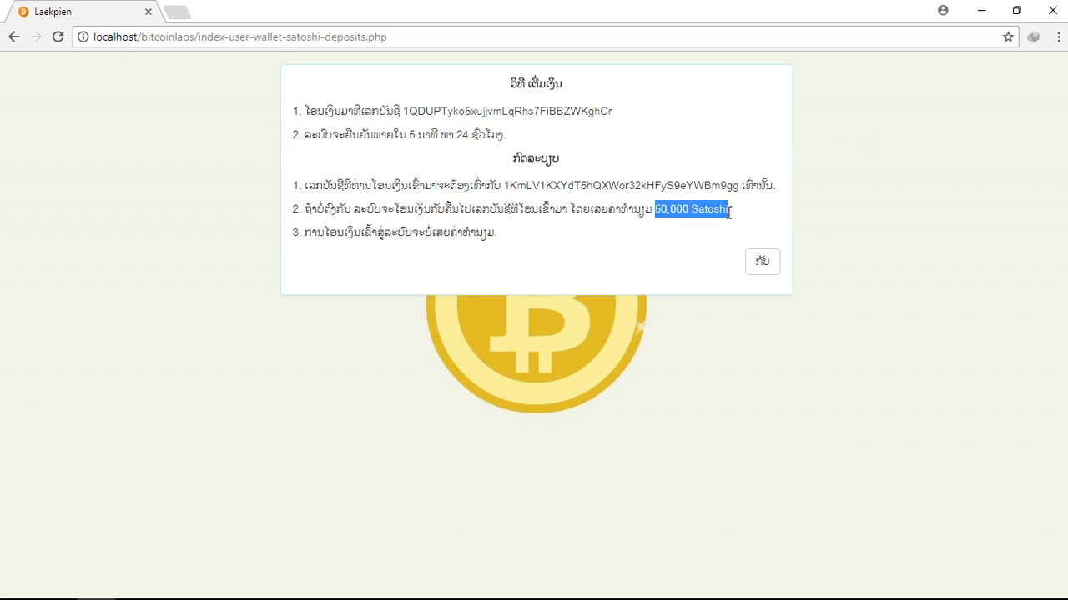
pyautogui.click(814, 210)
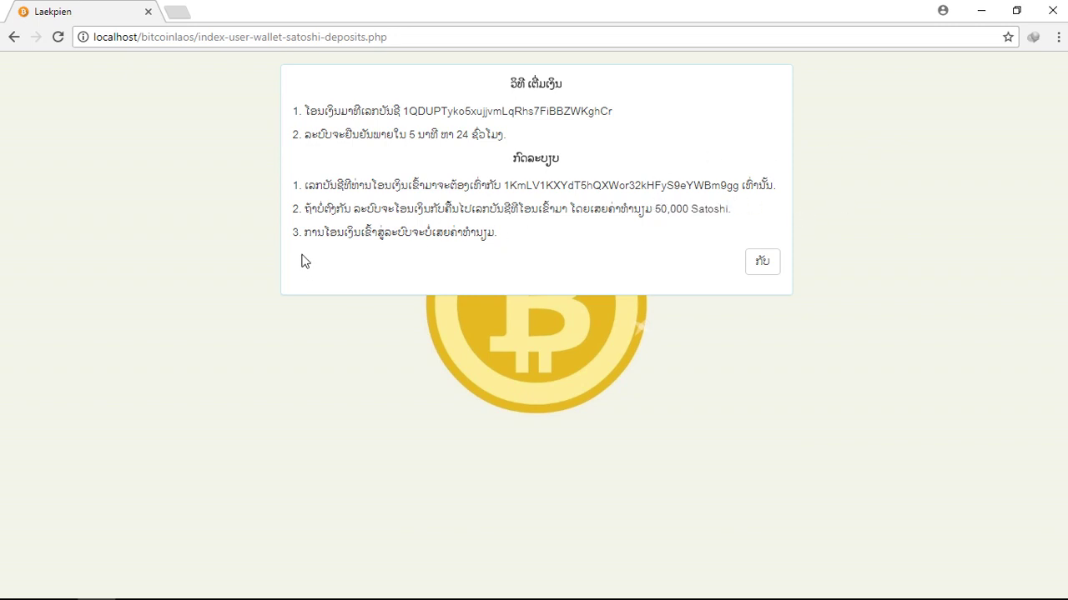
pyautogui.moveTo(297, 234); pyautogui.dragTo(541, 248)
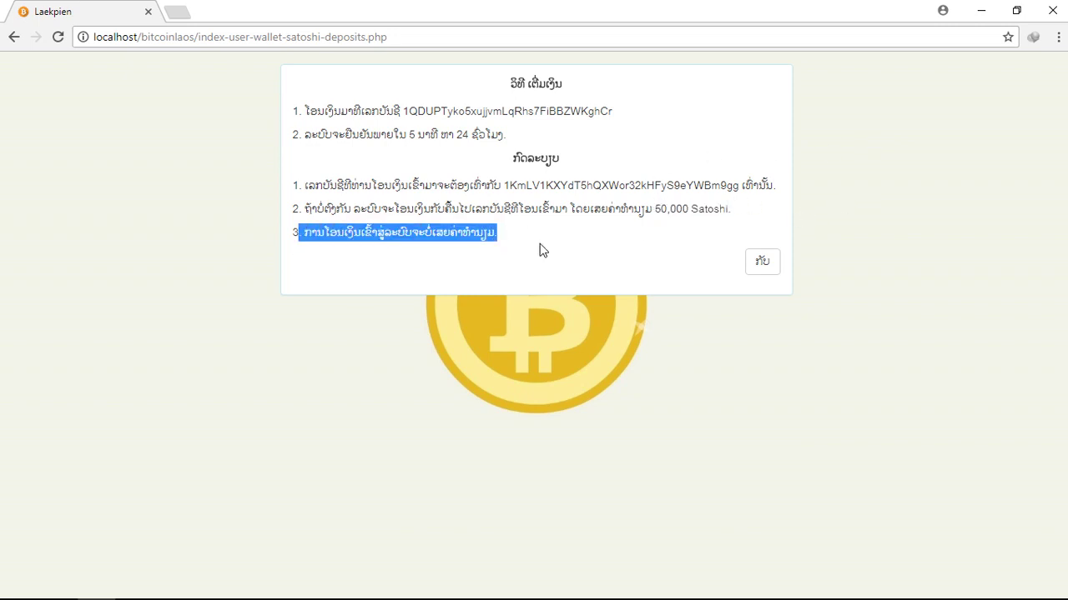
pyautogui.click(559, 202)
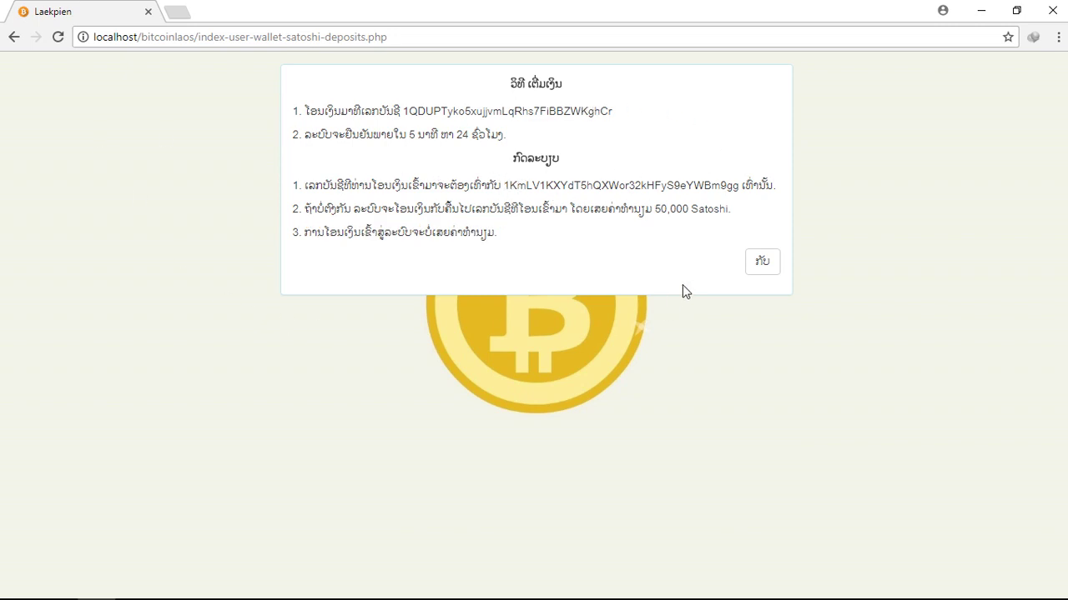
# Close the deposit instructions dialog to return to the wallet page.
pyautogui.click(775, 273)
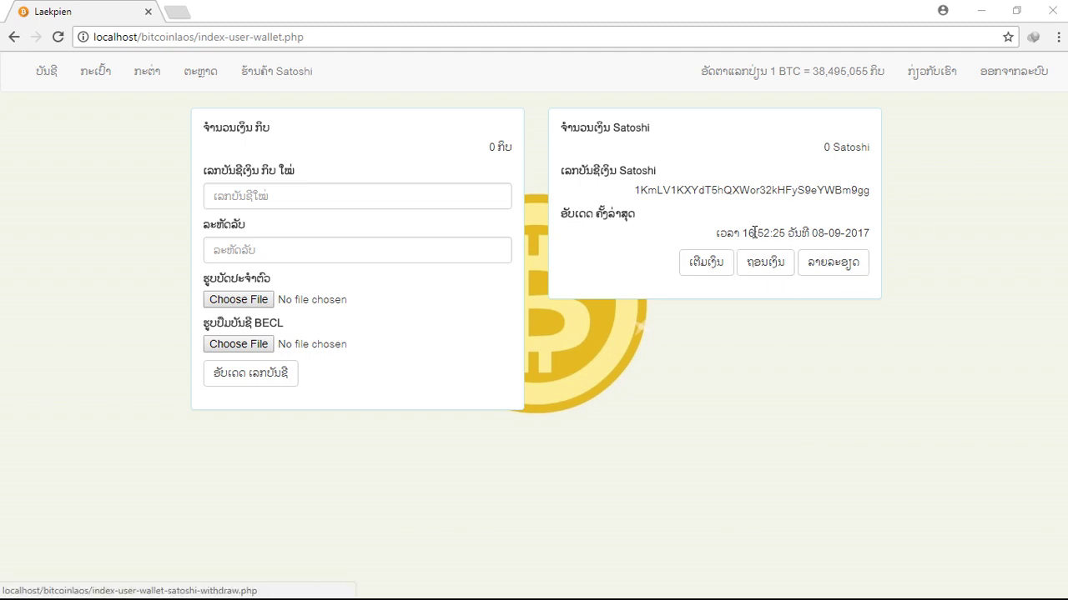
# Reload the wallet to confirm the 1,000,000 Satoshi balance, then open the Satoshi store.
pyautogui.click(57, 36)
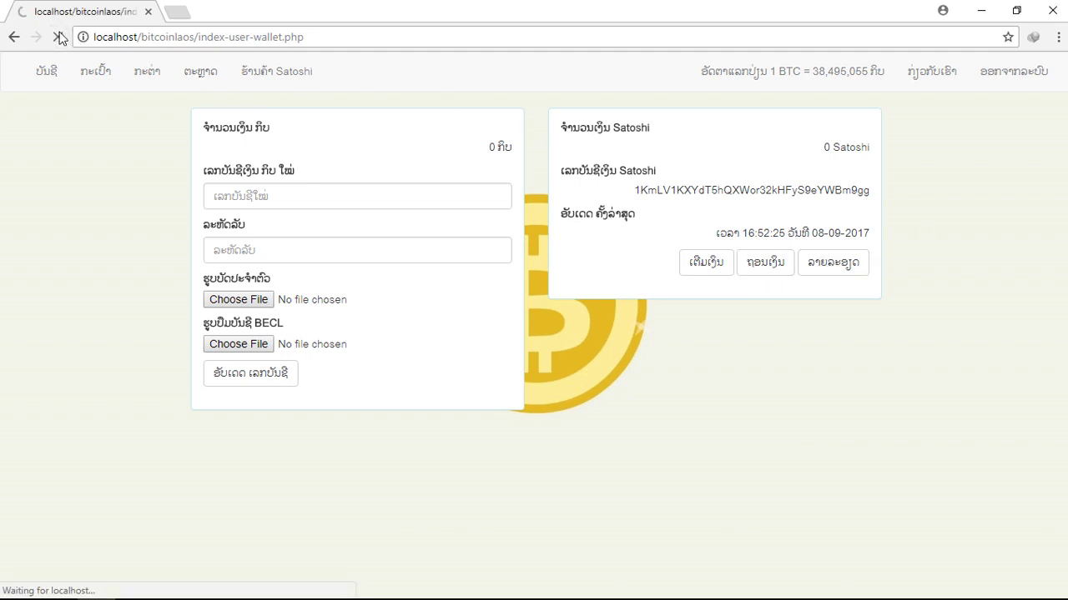
pyautogui.moveTo(779, 148); pyautogui.dragTo(836, 148)
pyautogui.click(851, 183)
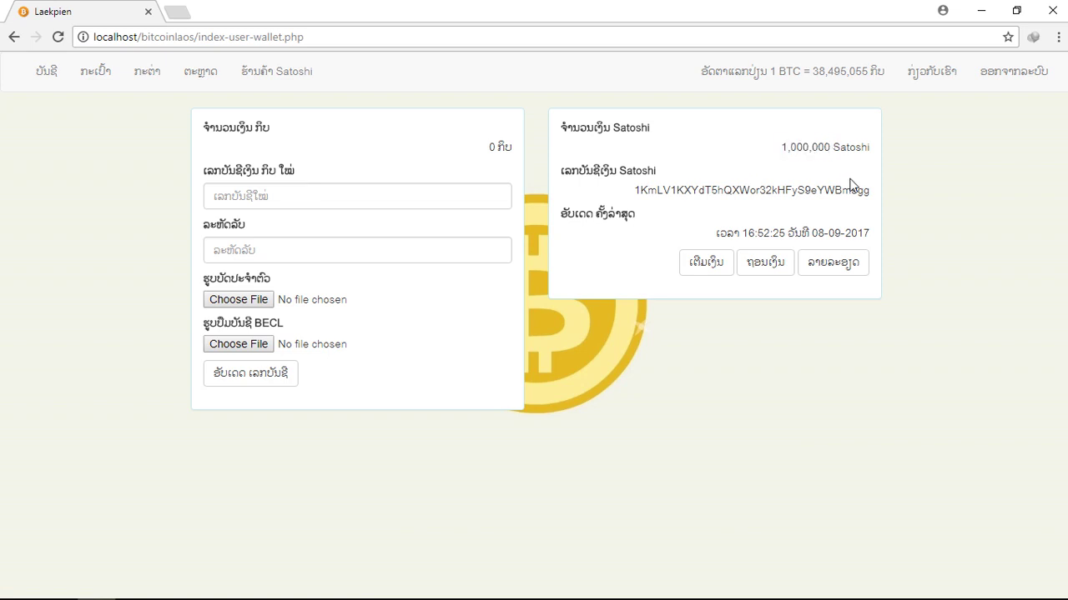
pyautogui.click(47, 72)
pyautogui.moveTo(670, 178); pyautogui.dragTo(696, 161)
pyautogui.click(696, 162)
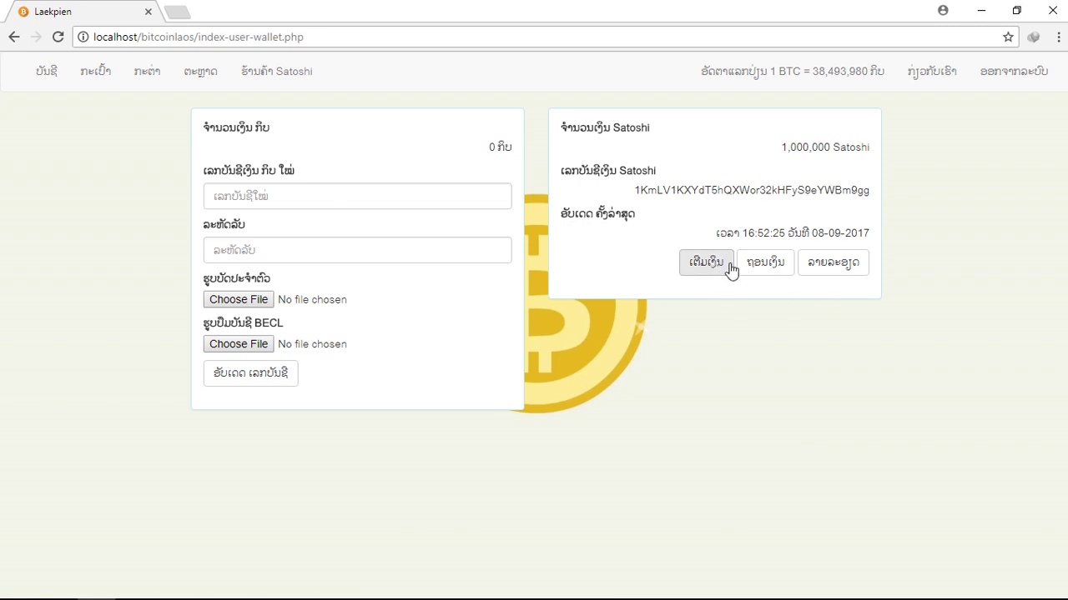
pyautogui.moveTo(785, 147)
pyautogui.mouseDown()
pyautogui.moveTo(815, 147)
pyautogui.moveTo(785, 146)
pyautogui.mouseUp()
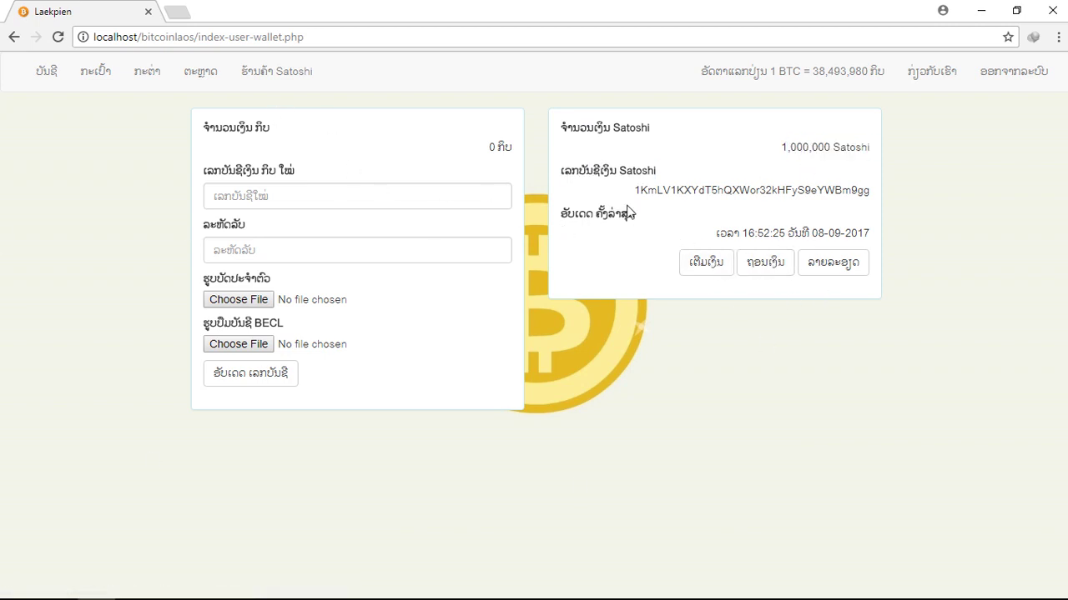
pyautogui.click(269, 87)
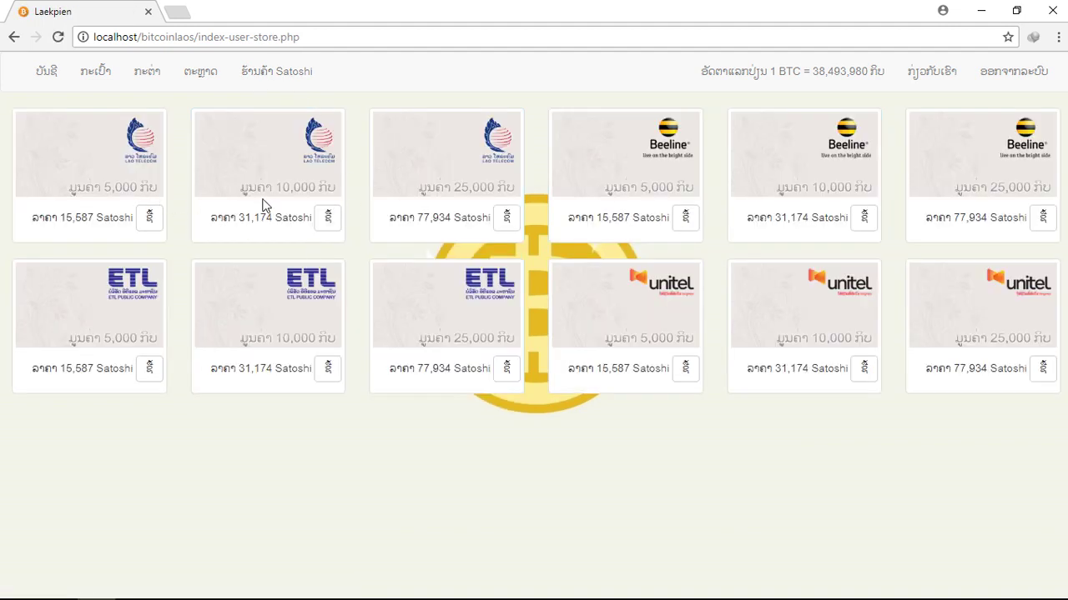
pyautogui.click(185, 80)
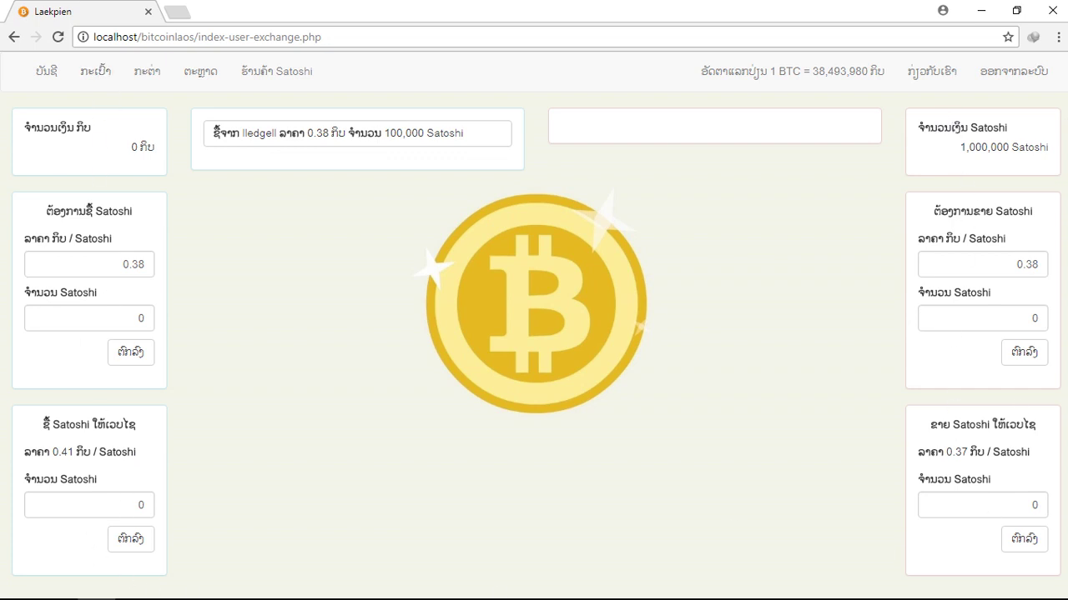
pyautogui.click(85, 75)
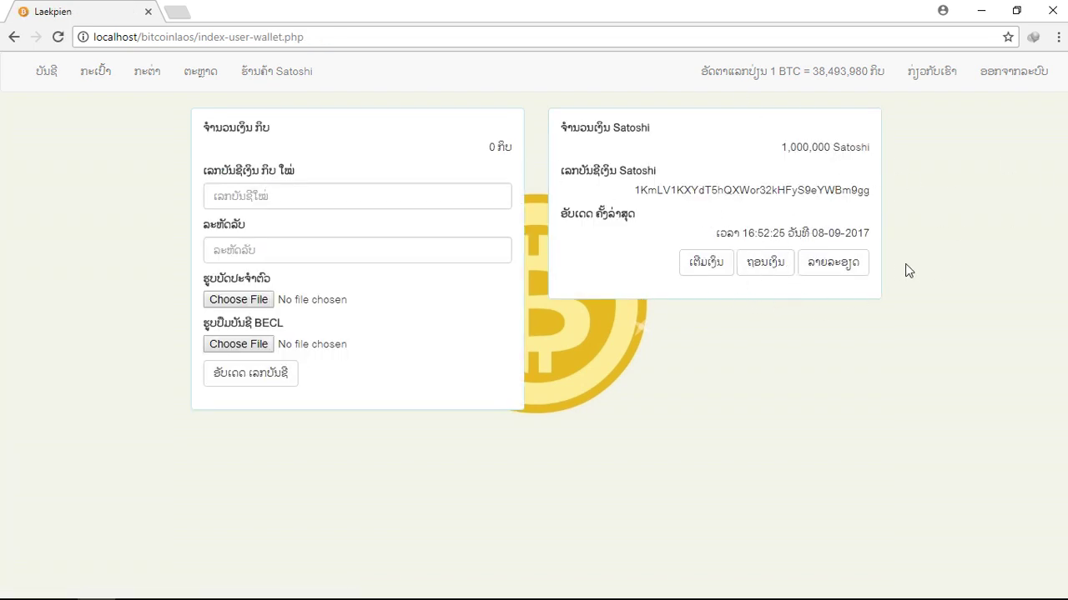
# Open the Satoshi withdrawal form and try out its amount and password fields.
pyautogui.click(765, 262)
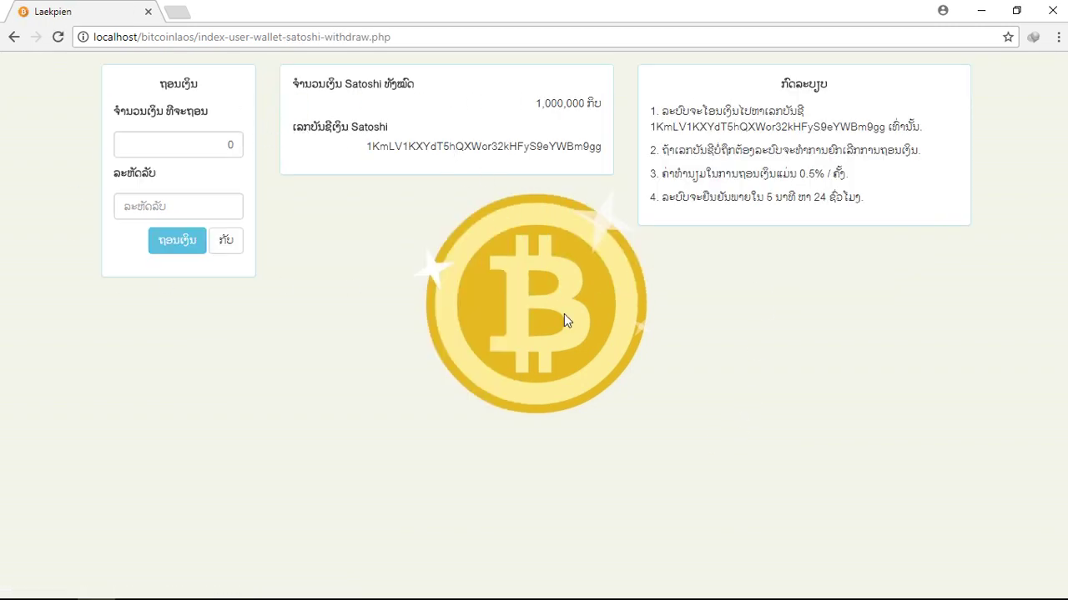
pyautogui.moveTo(238, 143); pyautogui.dragTo(142, 144)
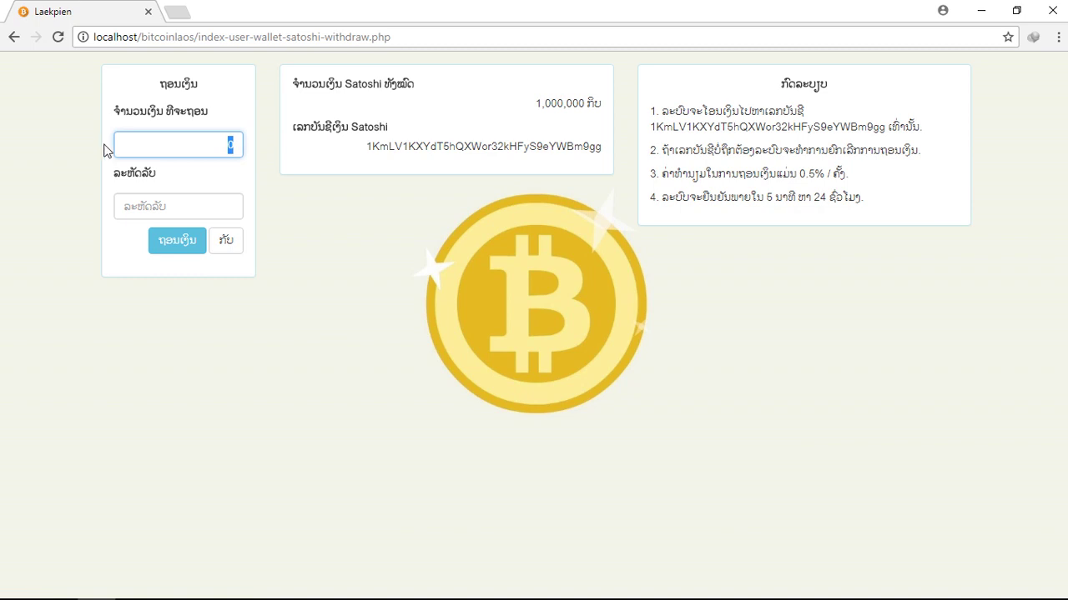
pyautogui.click(267, 194)
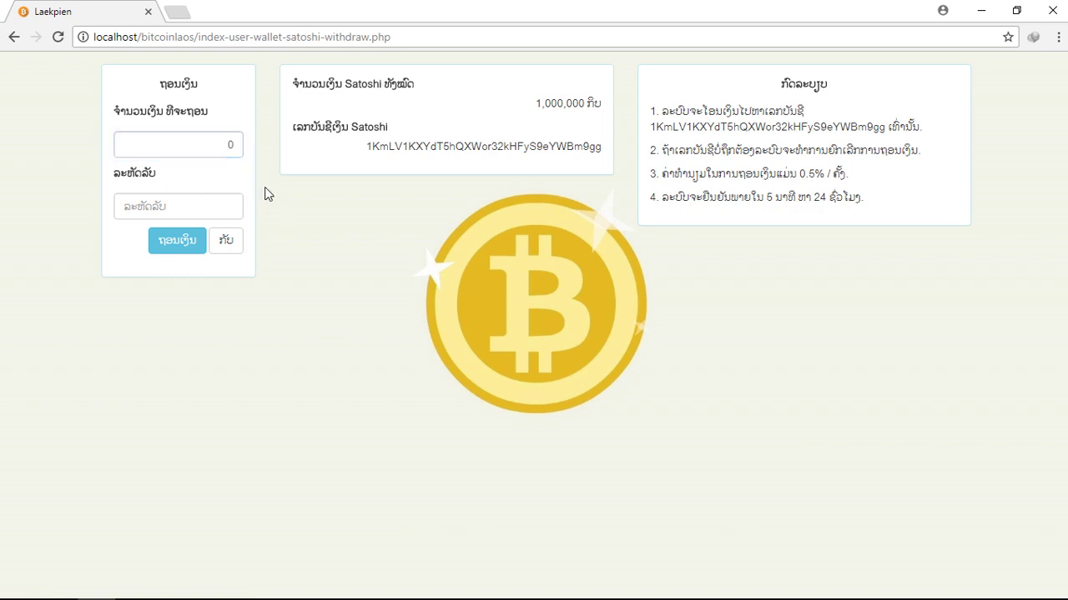
pyautogui.click(234, 143)
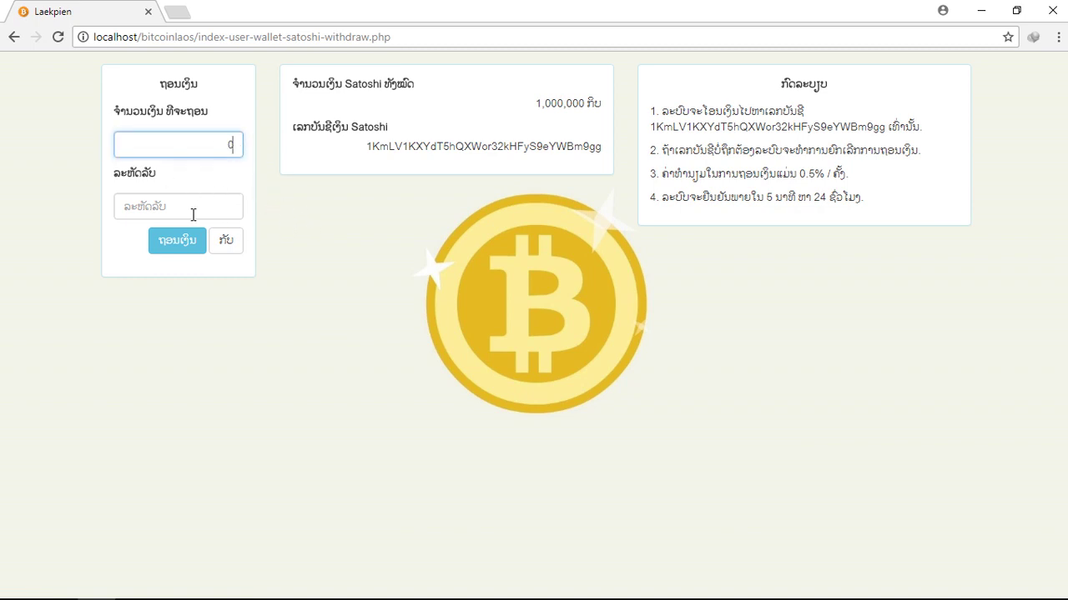
pyautogui.click(122, 216)
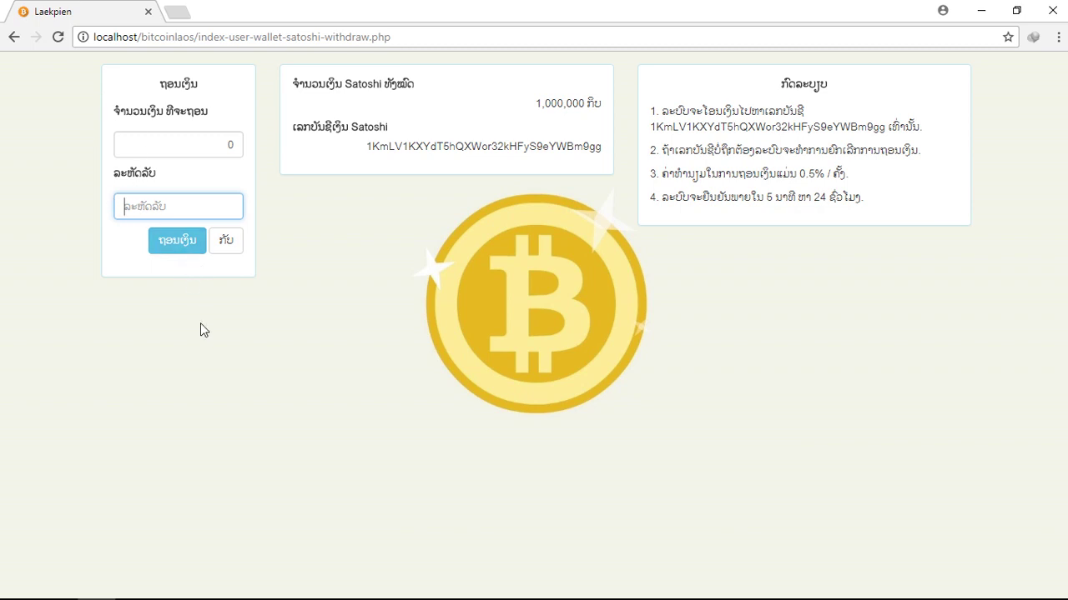
pyautogui.write('1')
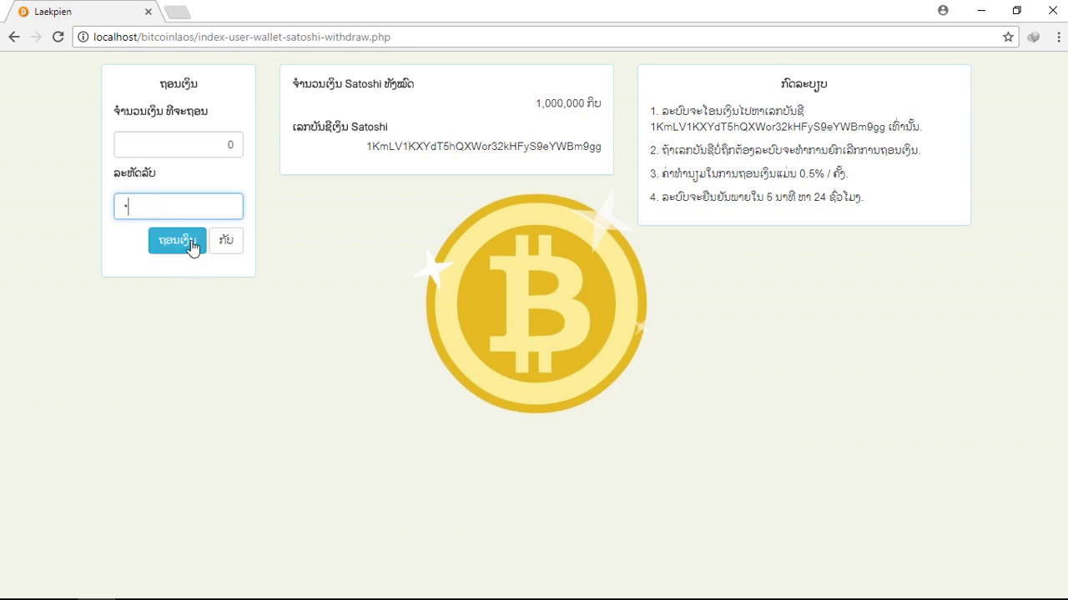
pyautogui.press('BackSpace')
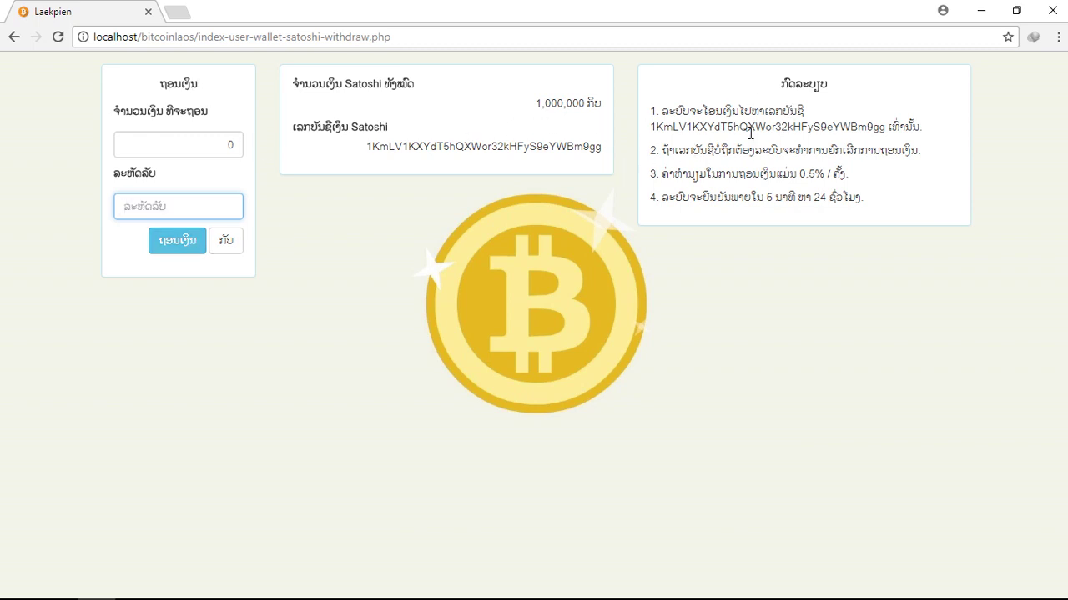
pyautogui.moveTo(650, 111); pyautogui.dragTo(839, 106)
pyautogui.click(850, 114)
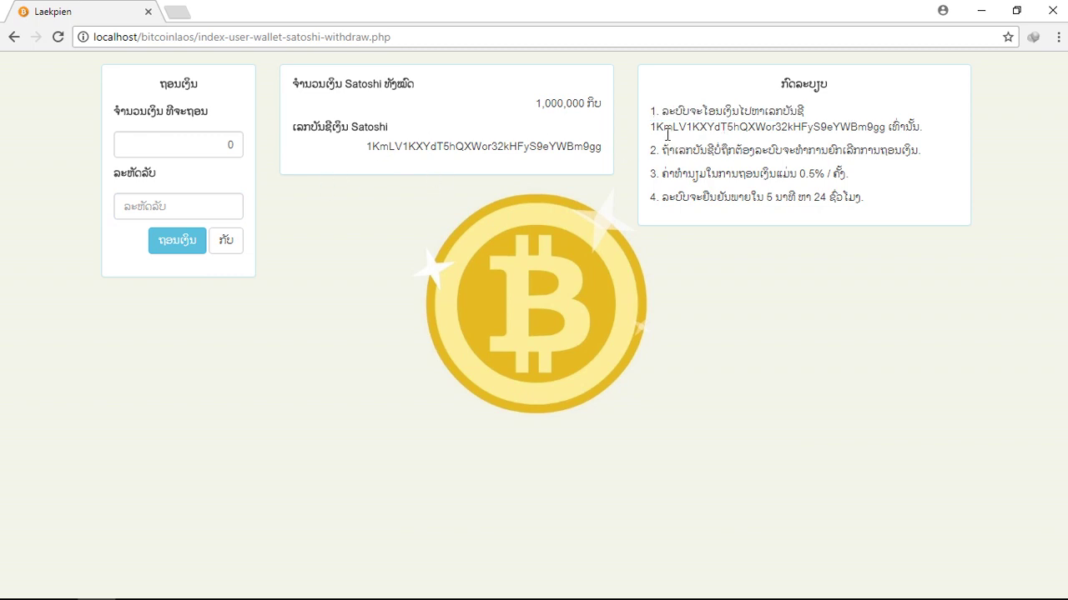
pyautogui.moveTo(654, 131); pyautogui.dragTo(887, 129)
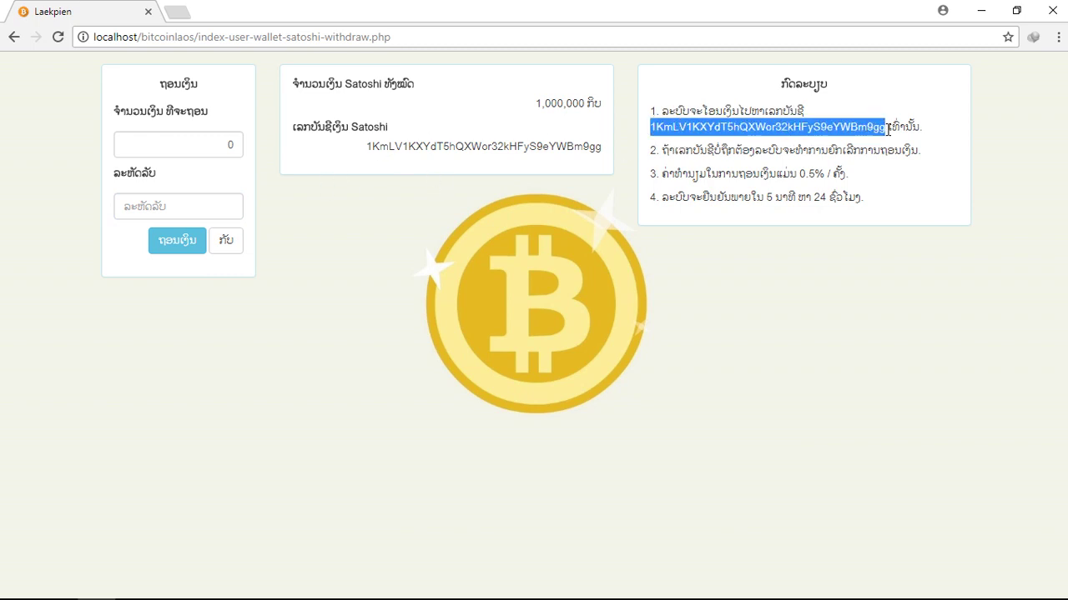
pyautogui.moveTo(655, 131); pyautogui.dragTo(887, 129)
pyautogui.click(829, 132)
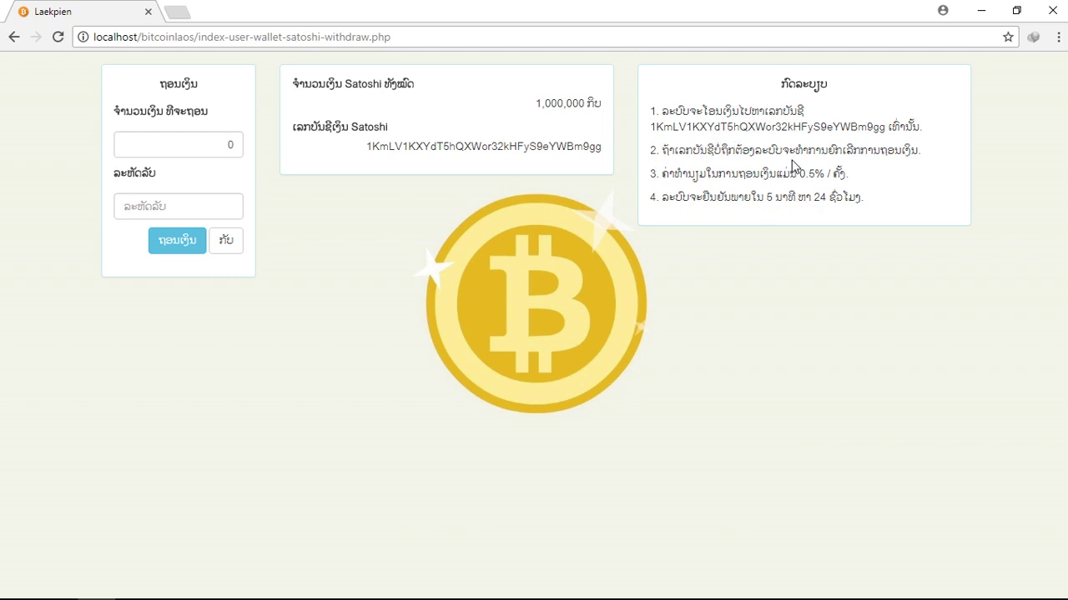
pyautogui.moveTo(660, 152); pyautogui.dragTo(926, 157)
pyautogui.click(935, 158)
pyautogui.moveTo(651, 126); pyautogui.dragTo(887, 127)
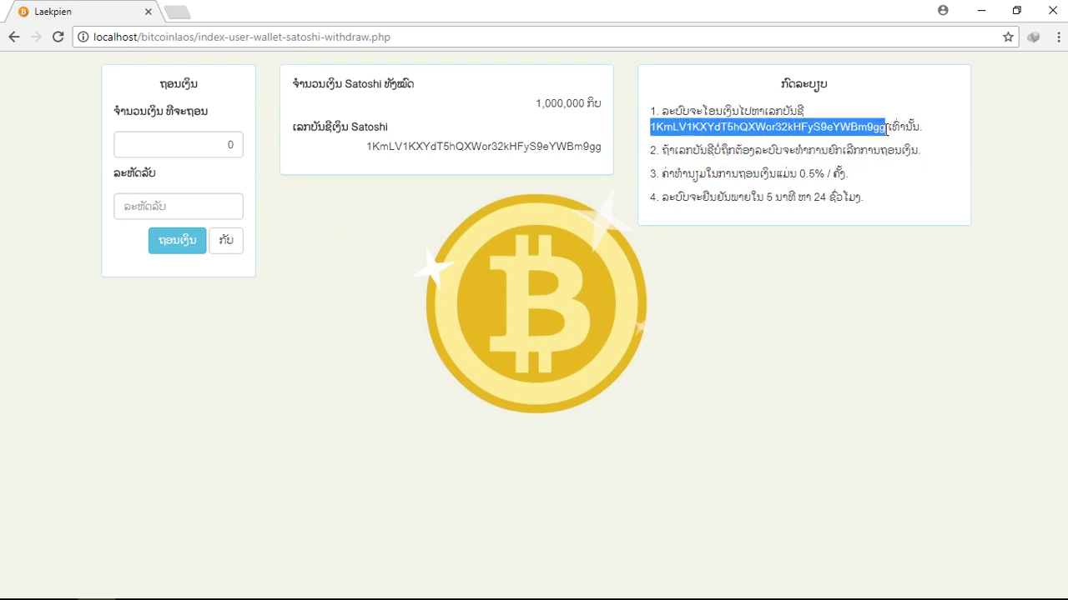
pyautogui.moveTo(691, 166); pyautogui.dragTo(901, 176)
pyautogui.click(900, 173)
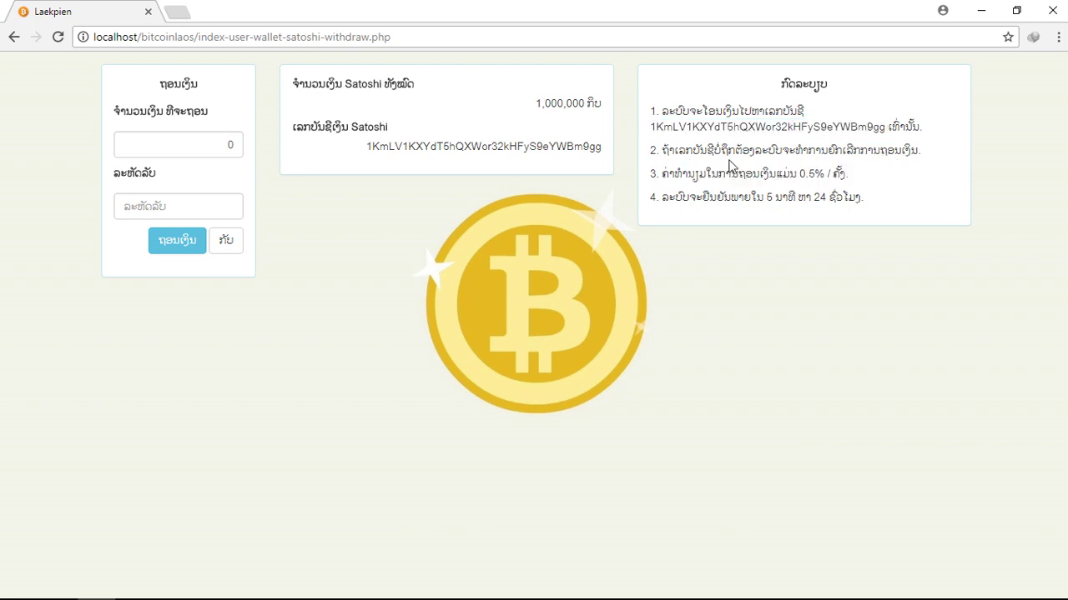
pyautogui.moveTo(642, 151); pyautogui.dragTo(951, 153)
pyautogui.moveTo(652, 131); pyautogui.dragTo(888, 132)
pyautogui.click(884, 181)
pyautogui.moveTo(653, 172); pyautogui.dragTo(830, 171)
pyautogui.click(676, 193)
pyautogui.moveTo(647, 173); pyautogui.dragTo(864, 178)
pyautogui.click(881, 185)
pyautogui.moveTo(652, 199); pyautogui.dragTo(886, 196)
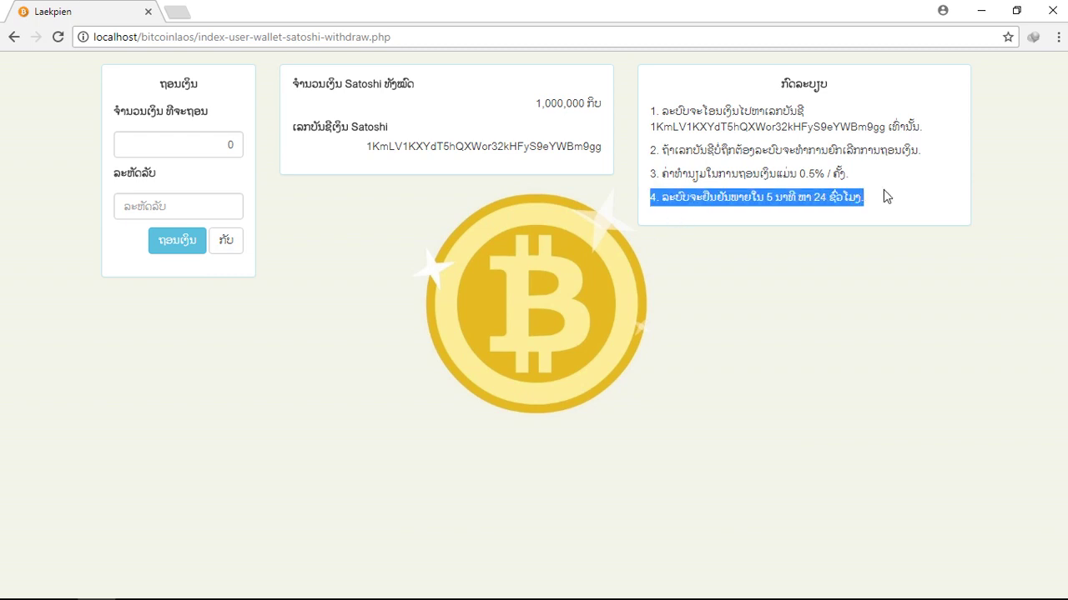
pyautogui.click(155, 206)
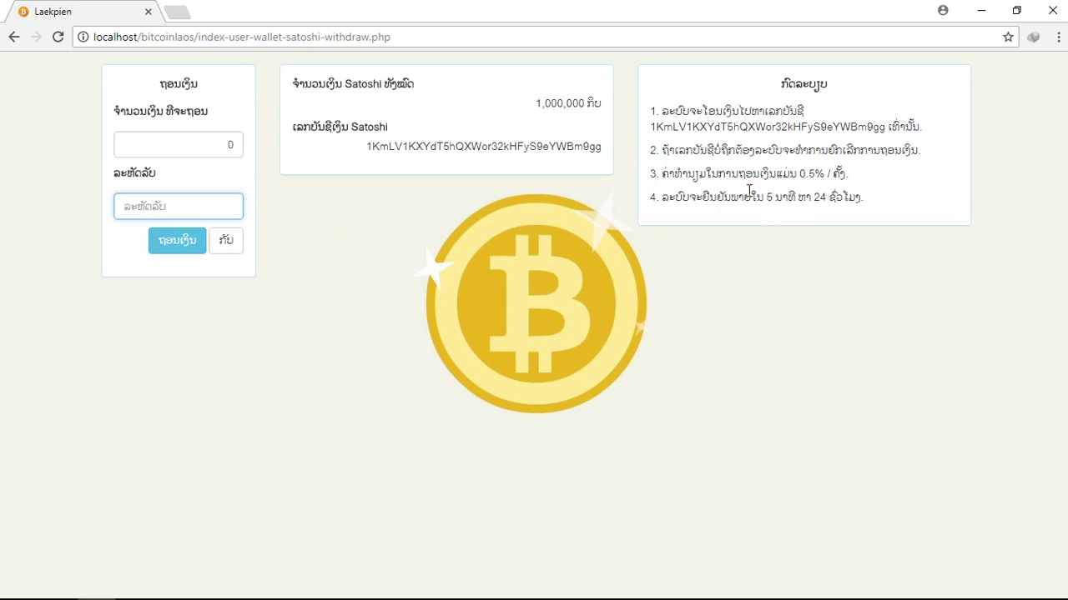
pyautogui.click(775, 199)
pyautogui.moveTo(814, 197); pyautogui.dragTo(844, 198)
pyautogui.click(891, 222)
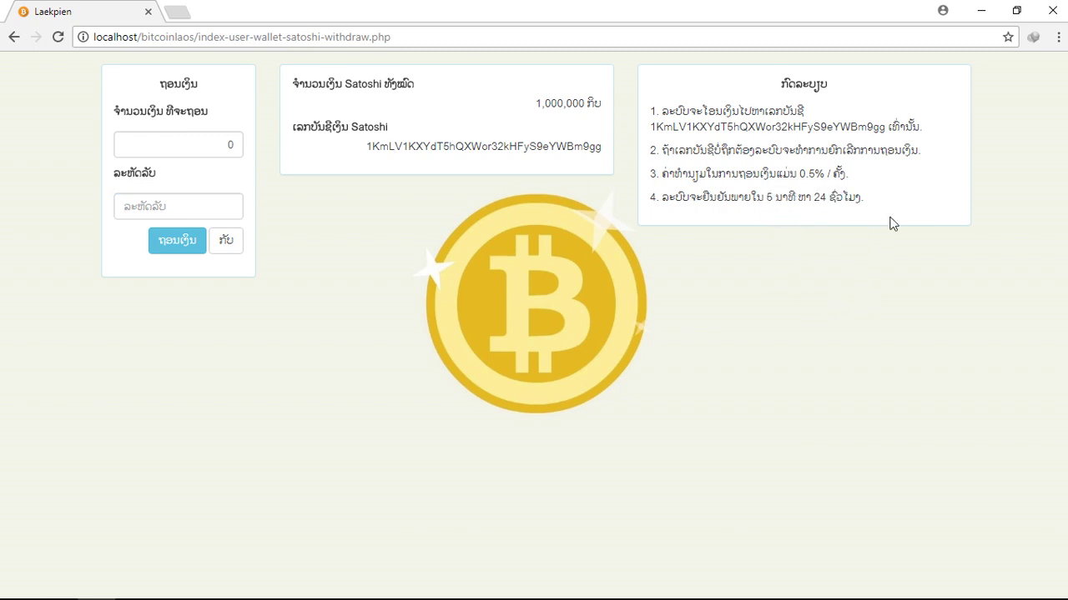
# Set the withdrawal amount to 500000 Satoshi and enter the account password.
pyautogui.doubleClick(195, 142)
pyautogui.write('500')
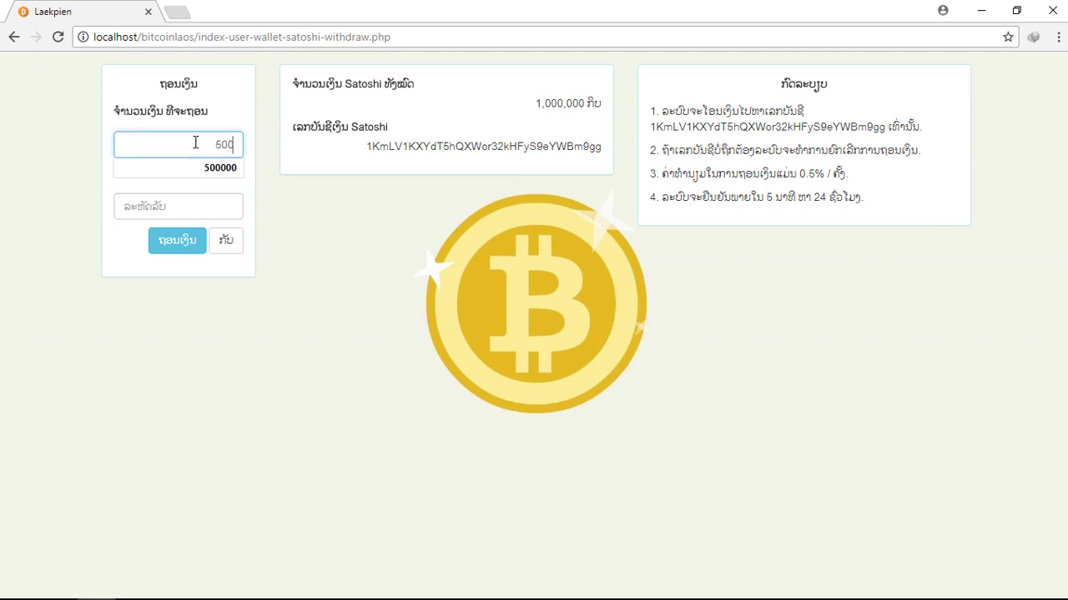
pyautogui.click(200, 168)
pyautogui.click(221, 209)
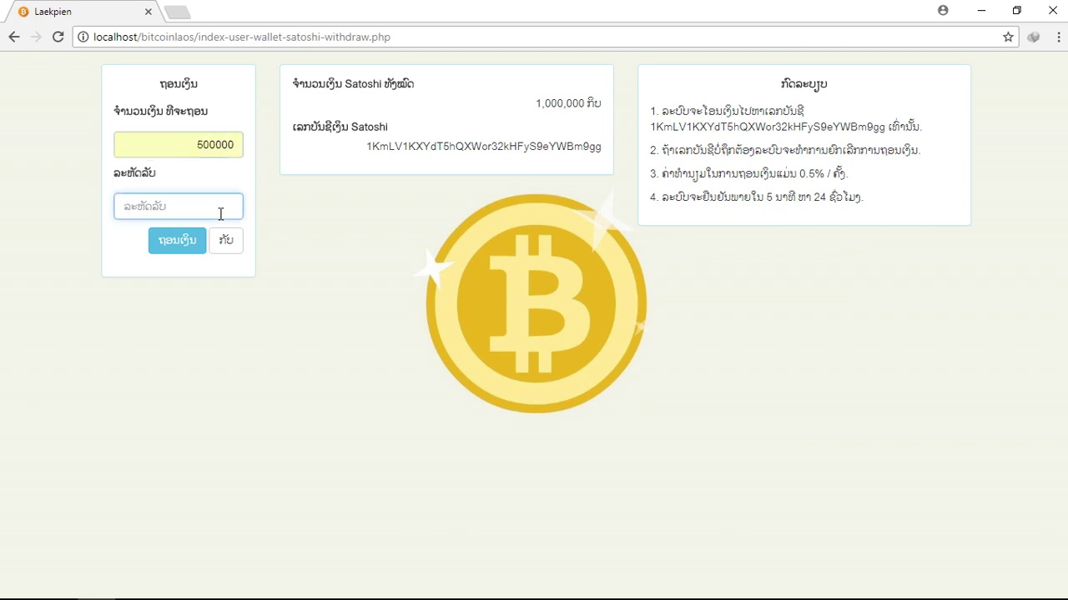
pyautogui.write('1234')
# Submit the withdrawal request, decline saving the password, and review the 497,500 Satoshi receive amount.
pyautogui.click(175, 244)
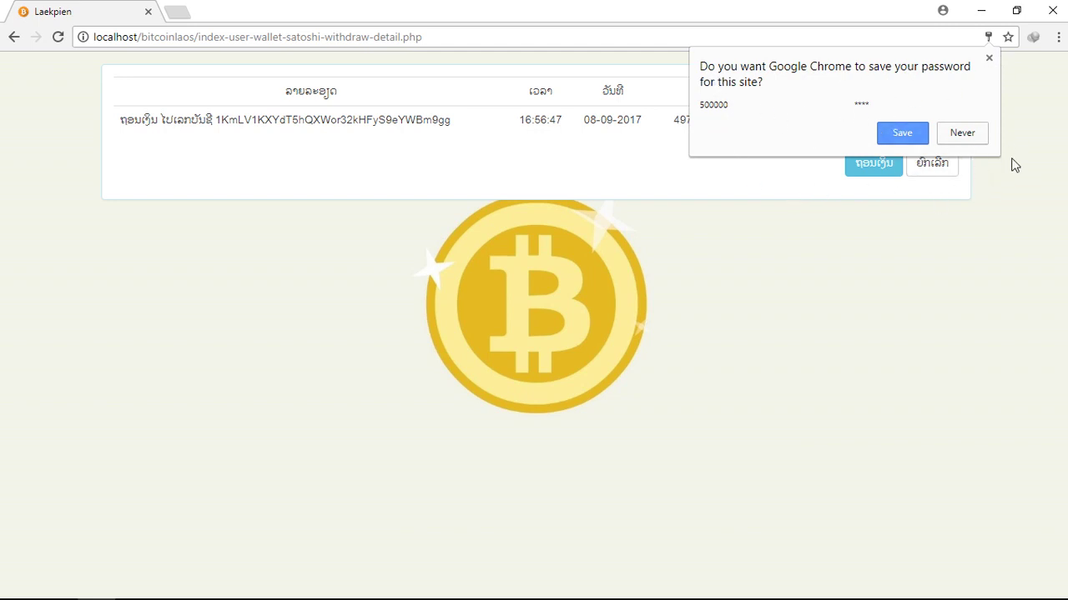
pyautogui.click(966, 136)
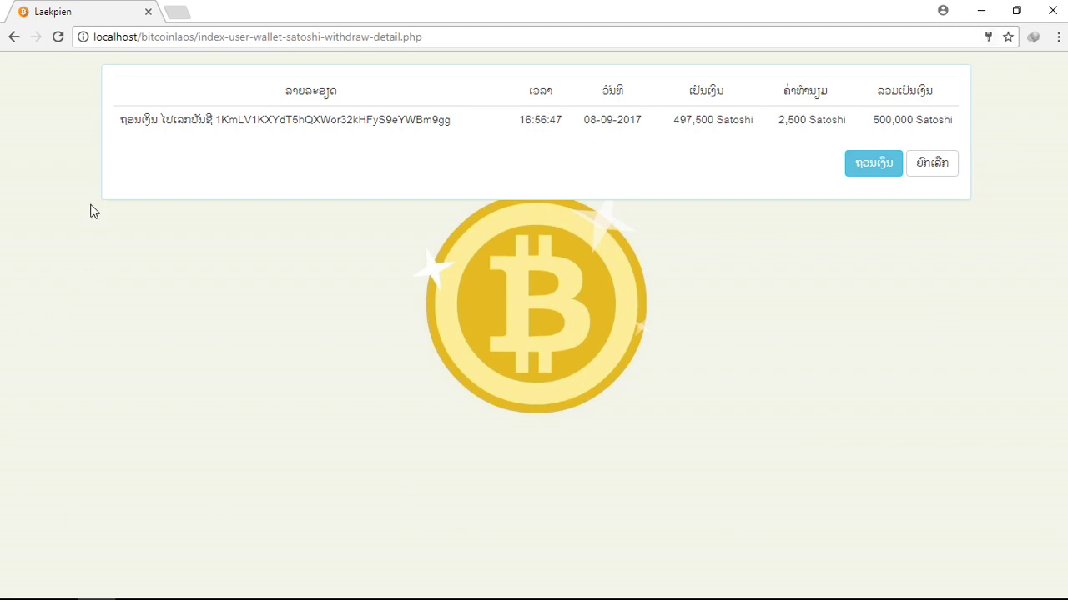
pyautogui.moveTo(107, 113); pyautogui.dragTo(268, 126)
pyautogui.click(271, 145)
pyautogui.moveTo(665, 121); pyautogui.dragTo(708, 122)
pyautogui.click(706, 162)
pyautogui.click(711, 150)
# Check the 500,000 total and 2,500 Satoshi fee, then confirm the withdrawal.
pyautogui.moveTo(864, 125); pyautogui.dragTo(900, 126)
pyautogui.click(753, 156)
pyautogui.moveTo(655, 123); pyautogui.dragTo(809, 127)
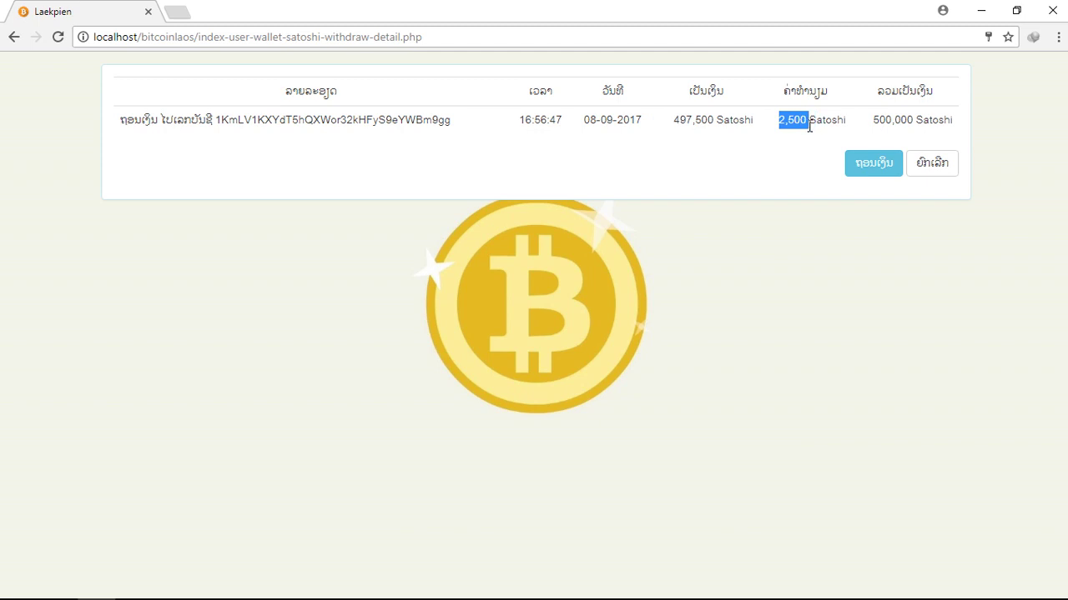
pyautogui.click(786, 144)
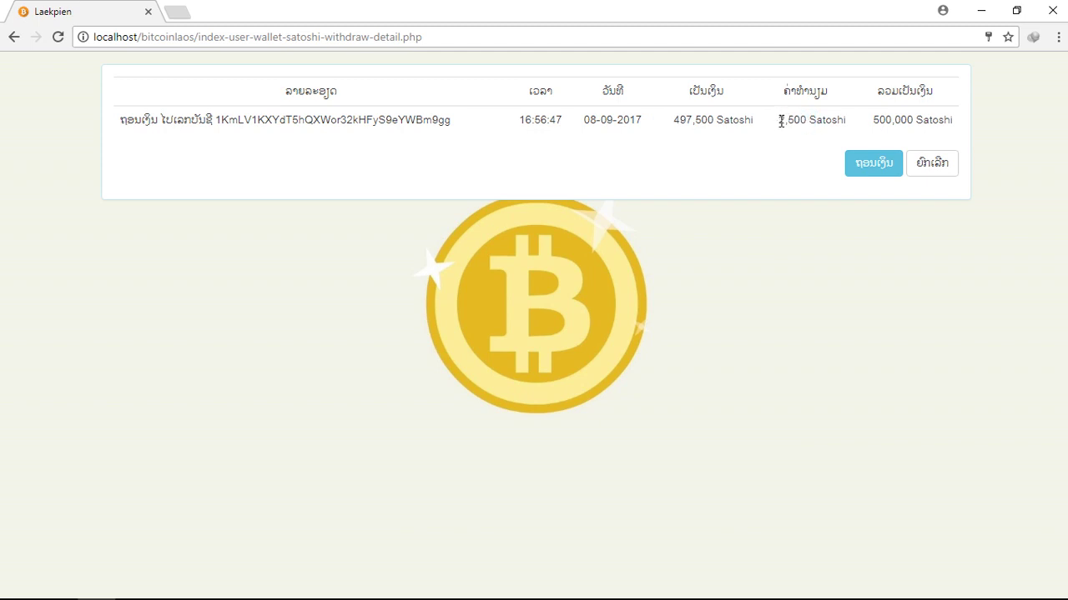
pyautogui.moveTo(781, 122); pyautogui.dragTo(812, 128)
pyautogui.click(853, 120)
pyautogui.moveTo(757, 124); pyautogui.dragTo(861, 127)
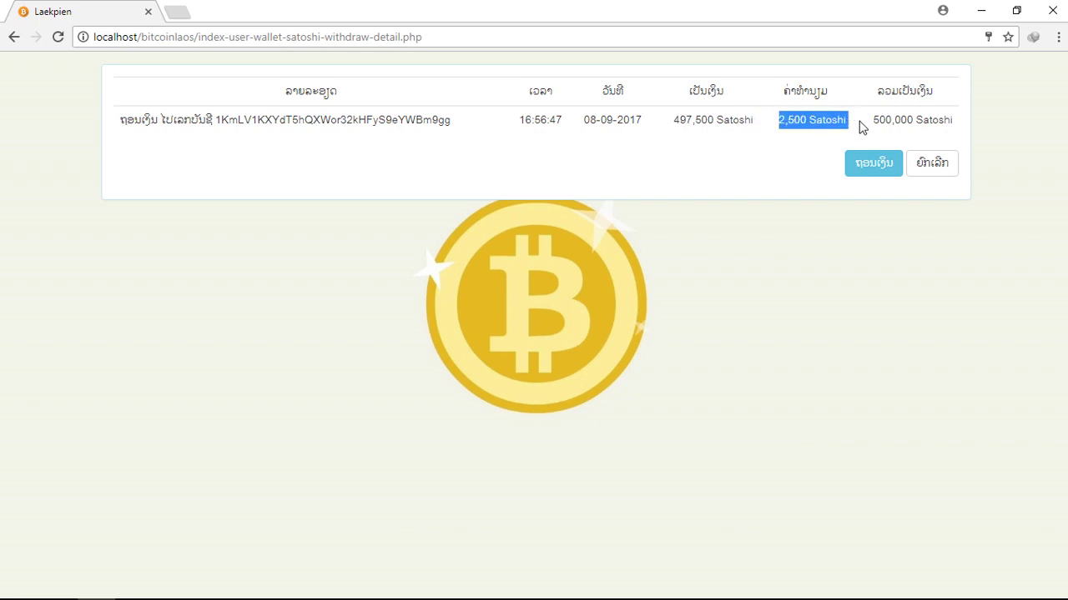
pyautogui.click(780, 126)
pyautogui.moveTo(776, 124); pyautogui.dragTo(810, 122)
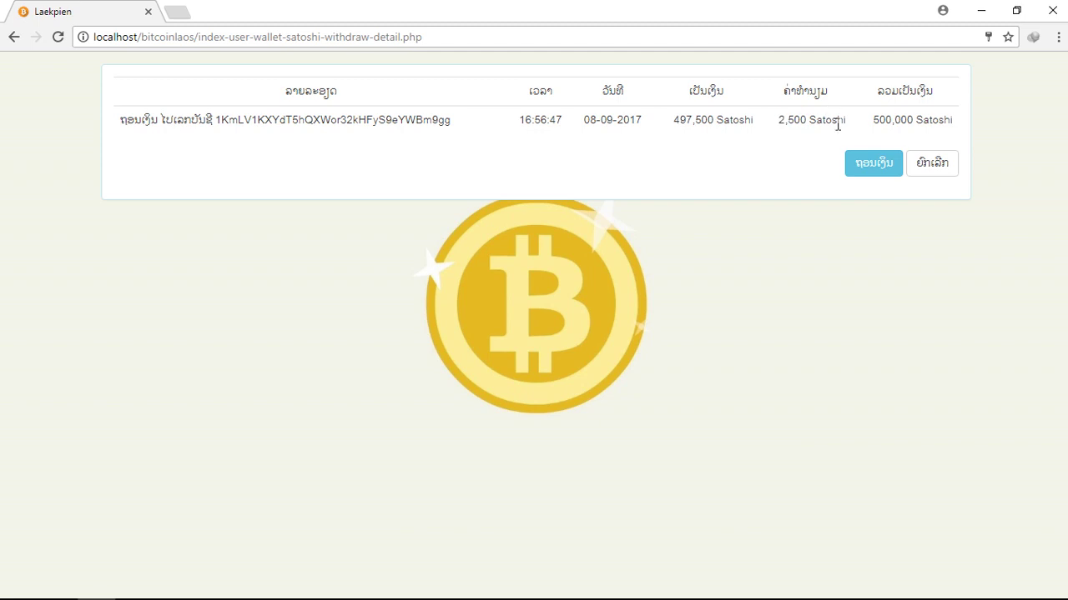
pyautogui.click(850, 173)
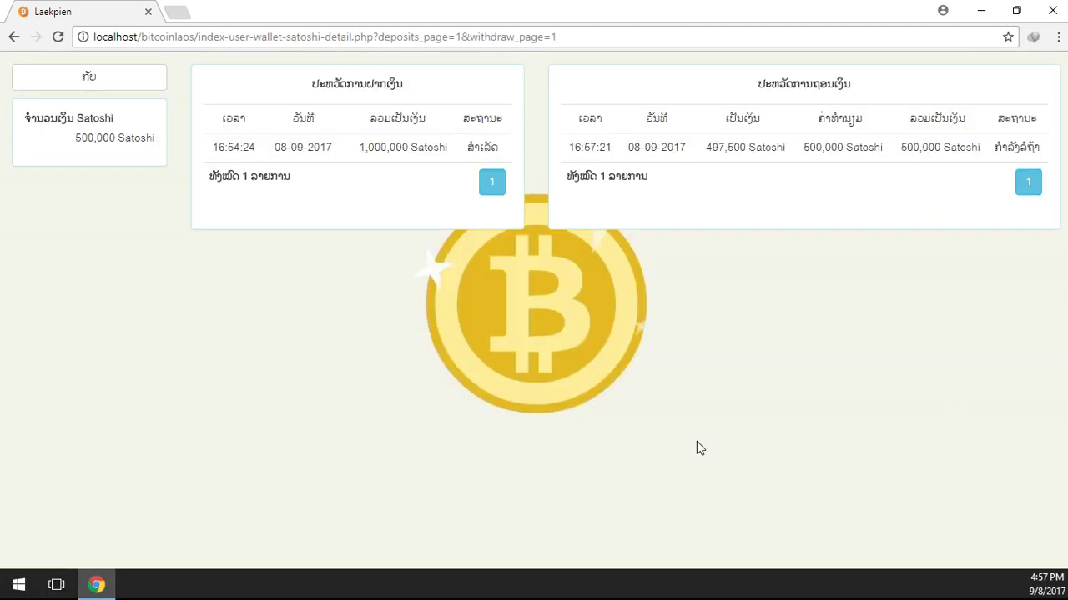
# Open the transaction history and review the completed 1,000,000 Satoshi deposit row.
pyautogui.click(154, 79)
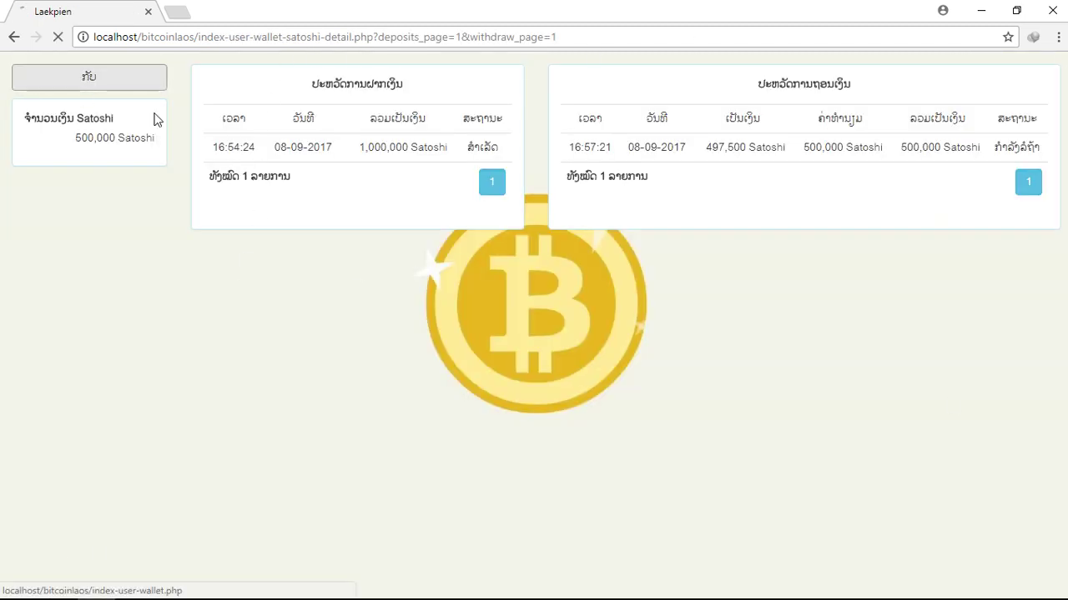
pyautogui.click(829, 262)
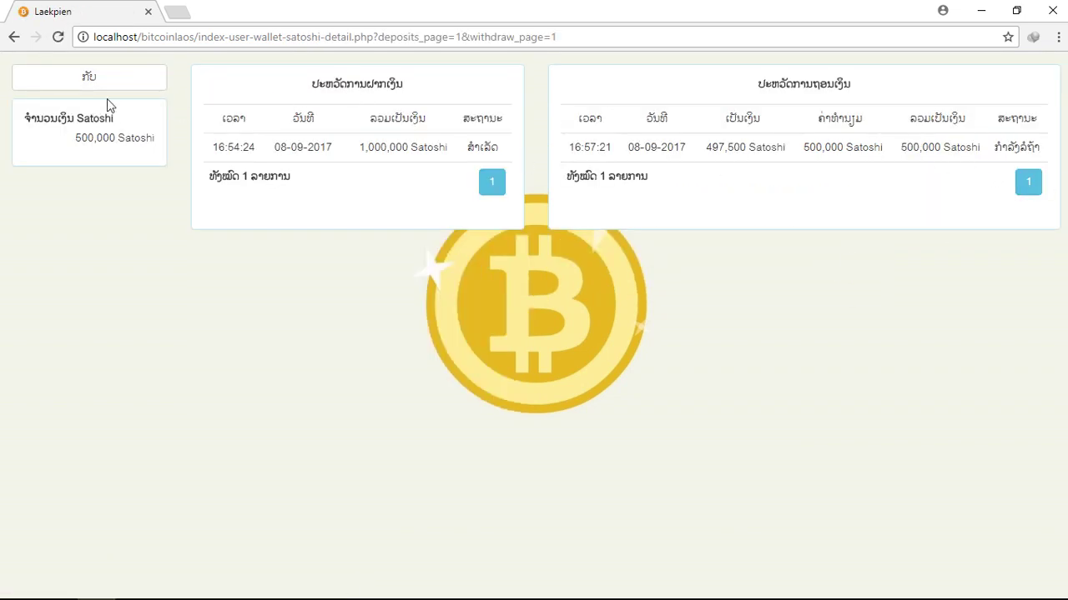
pyautogui.moveTo(210, 113); pyautogui.dragTo(417, 170)
pyautogui.click(417, 170)
pyautogui.moveTo(227, 147); pyautogui.dragTo(461, 129)
pyautogui.moveTo(297, 88); pyautogui.dragTo(382, 87)
# Verify the withdrawal is pending and the balance is 500,000 Satoshi, then return to the wallet overview.
pyautogui.moveTo(714, 85); pyautogui.dragTo(953, 86)
pyautogui.click(948, 96)
pyautogui.moveTo(993, 148); pyautogui.dragTo(1040, 147)
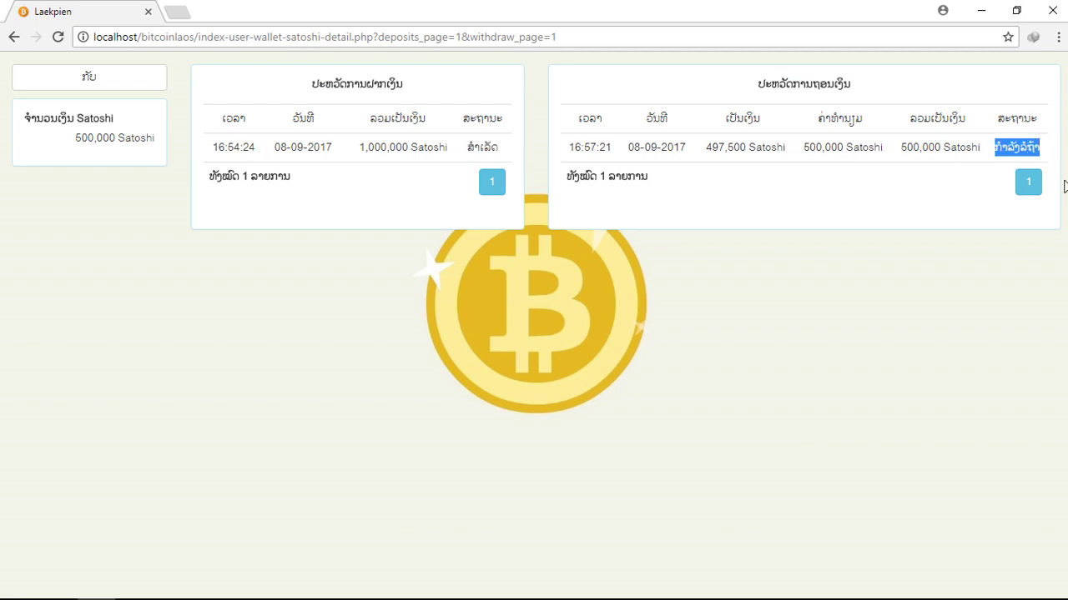
pyautogui.click(1011, 144)
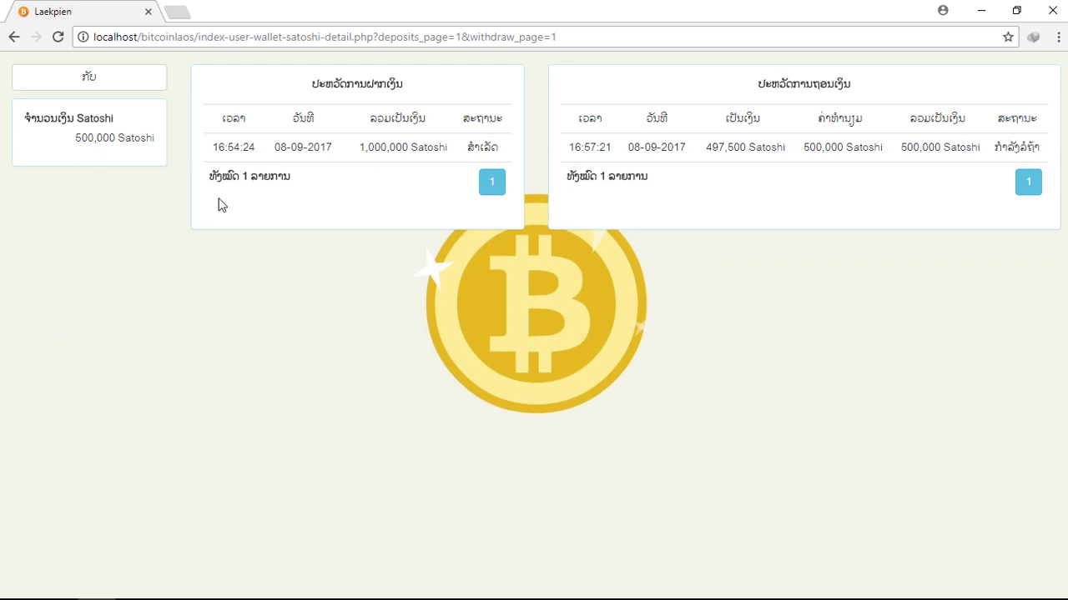
pyautogui.moveTo(54, 152); pyautogui.dragTo(168, 148)
pyautogui.click(253, 208)
pyautogui.click(90, 77)
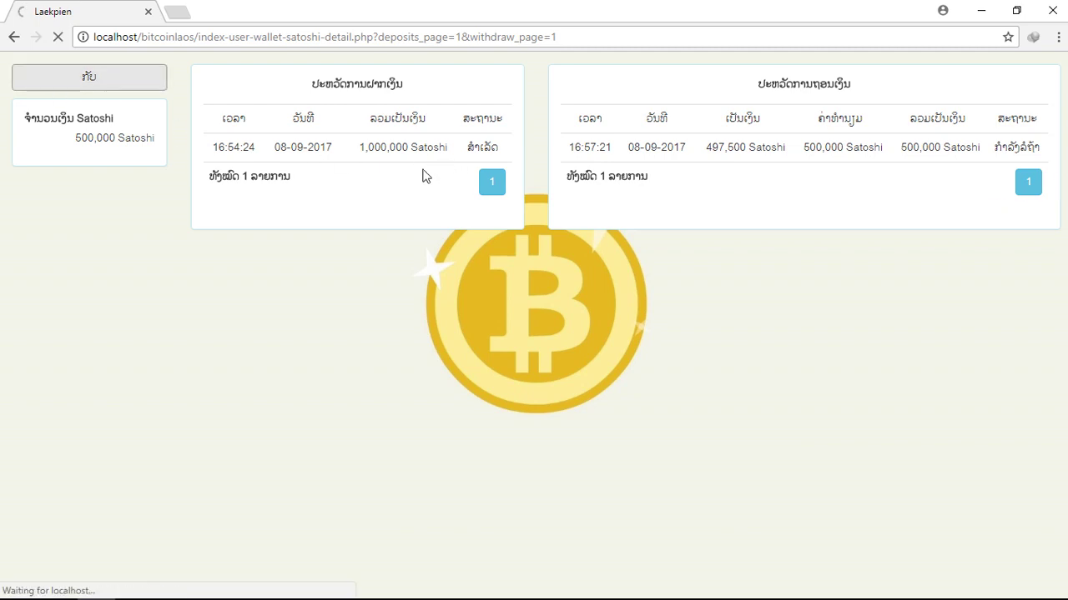